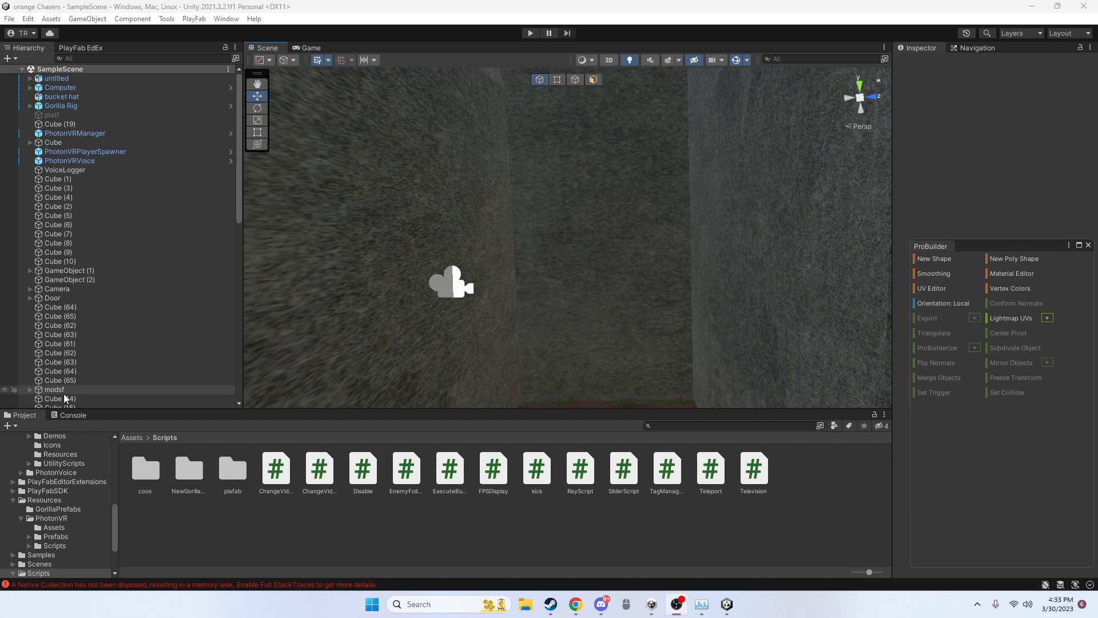
right_drag(626, 267, 883, 318)
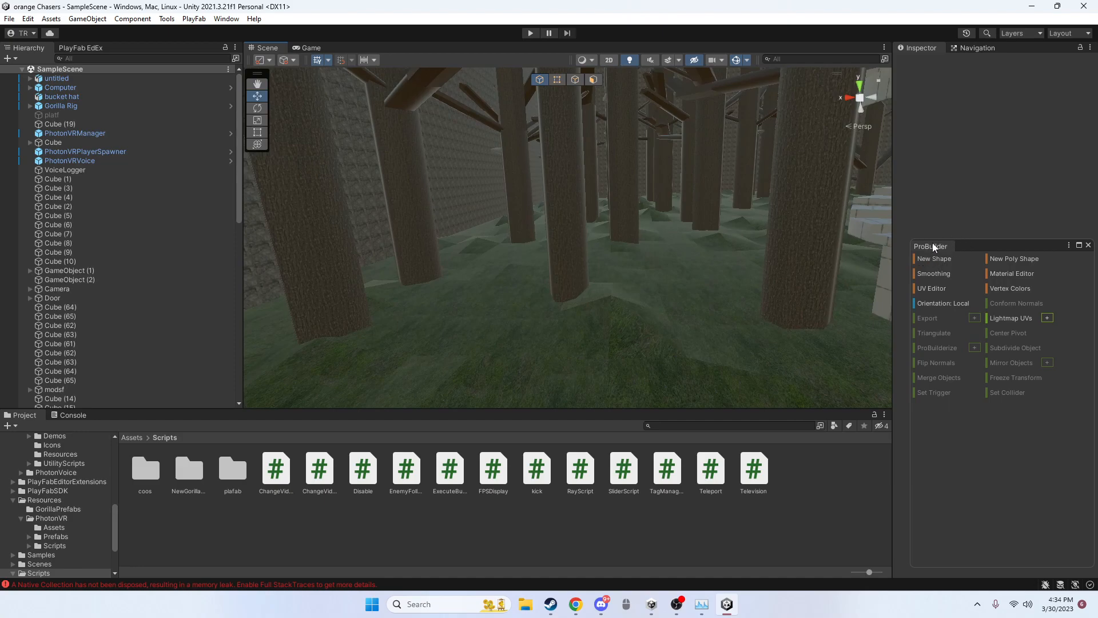
right_drag(880, 267, 717, 288)
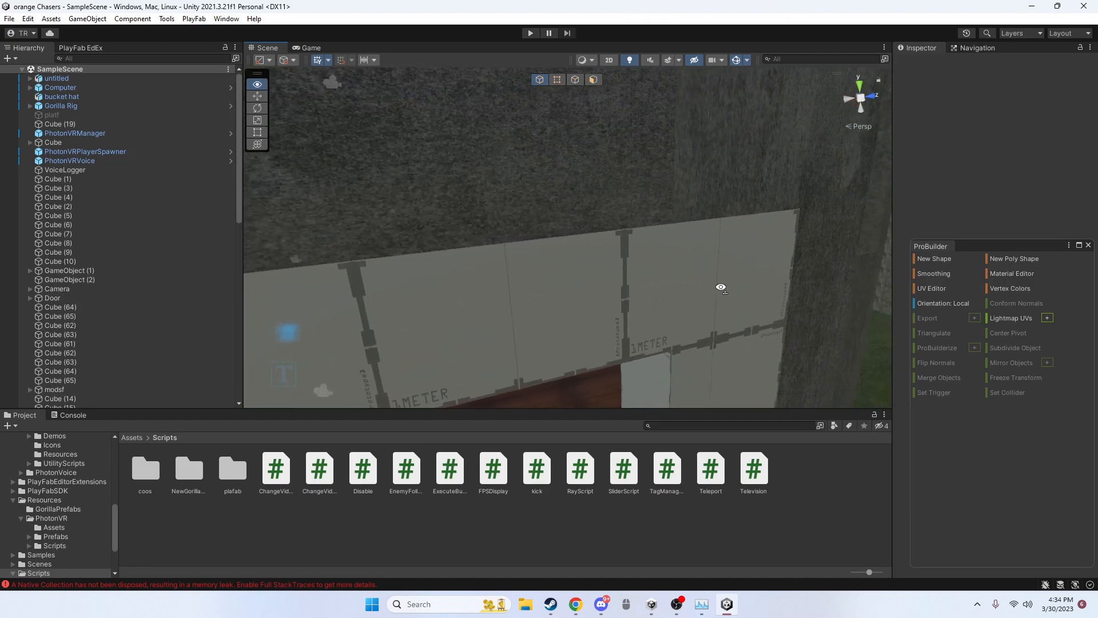
right_drag(542, 315, 312, 280)
right_drag(676, 312, 368, 162)
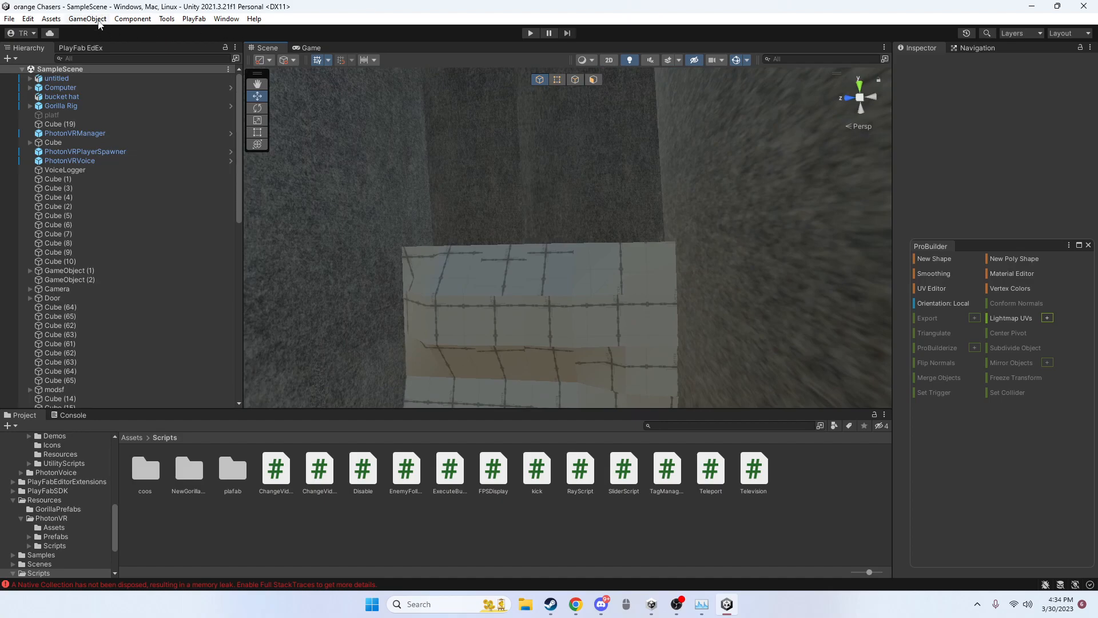
click(97, 20)
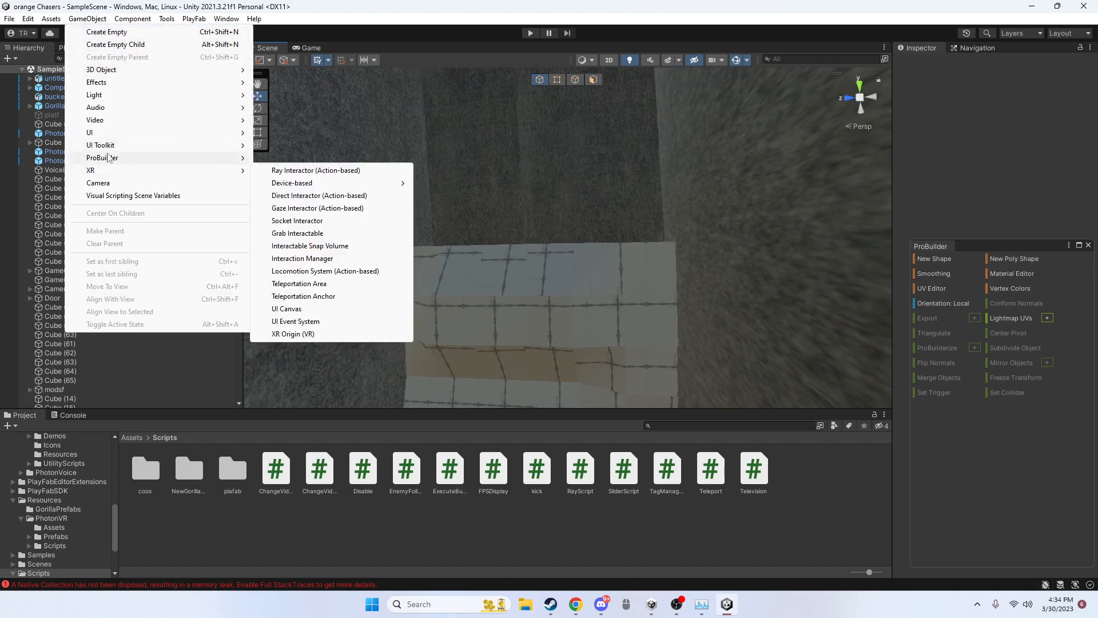
click(271, 183)
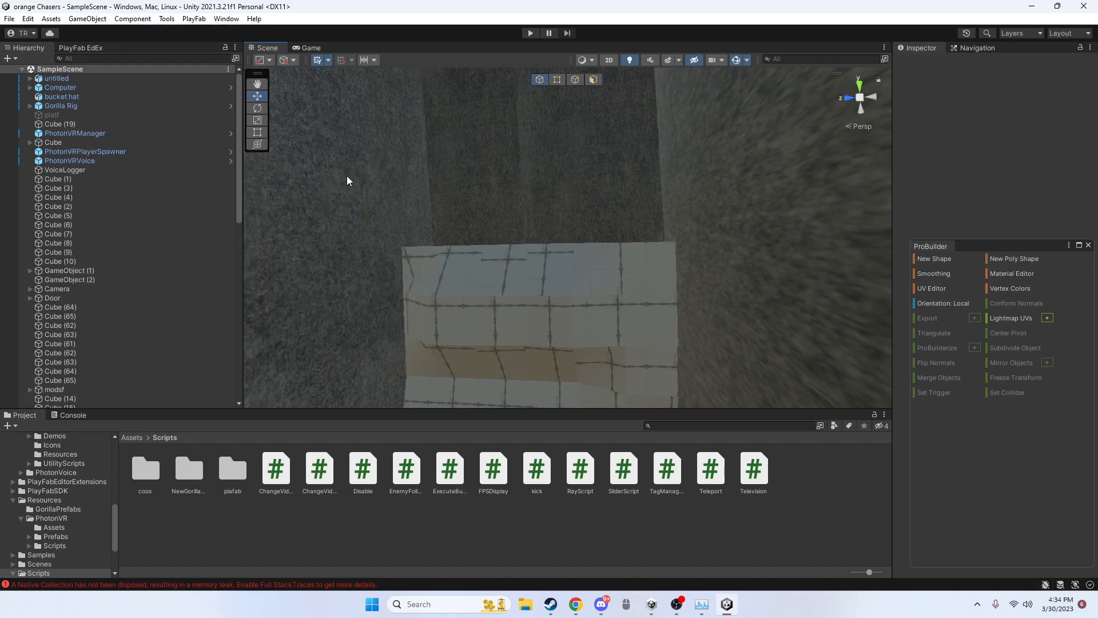
click(347, 179)
click(52, 19)
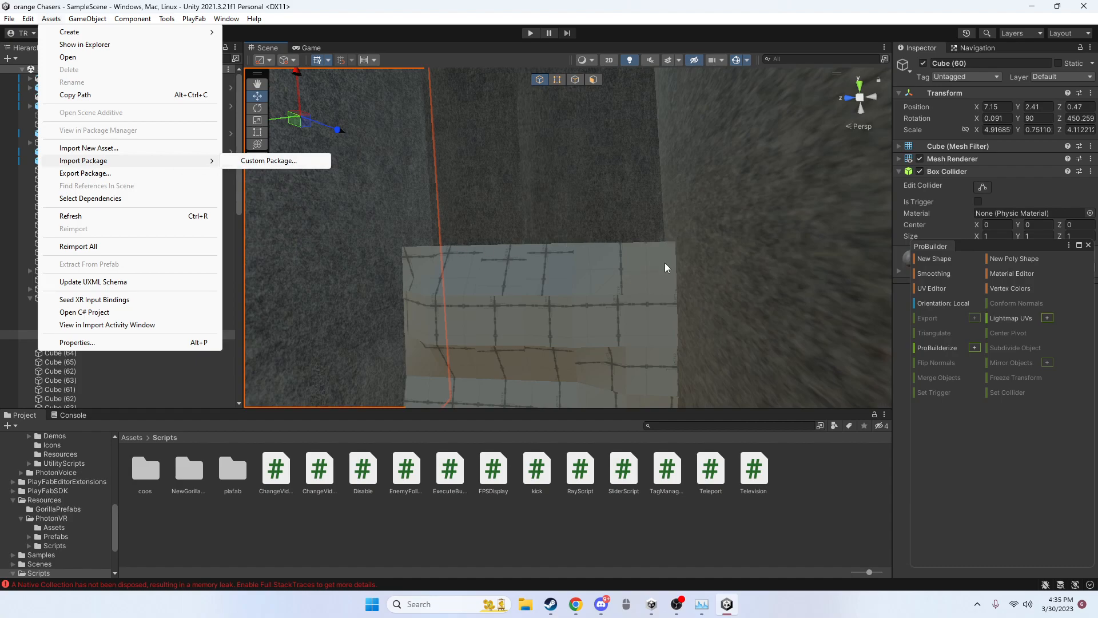
click(644, 557)
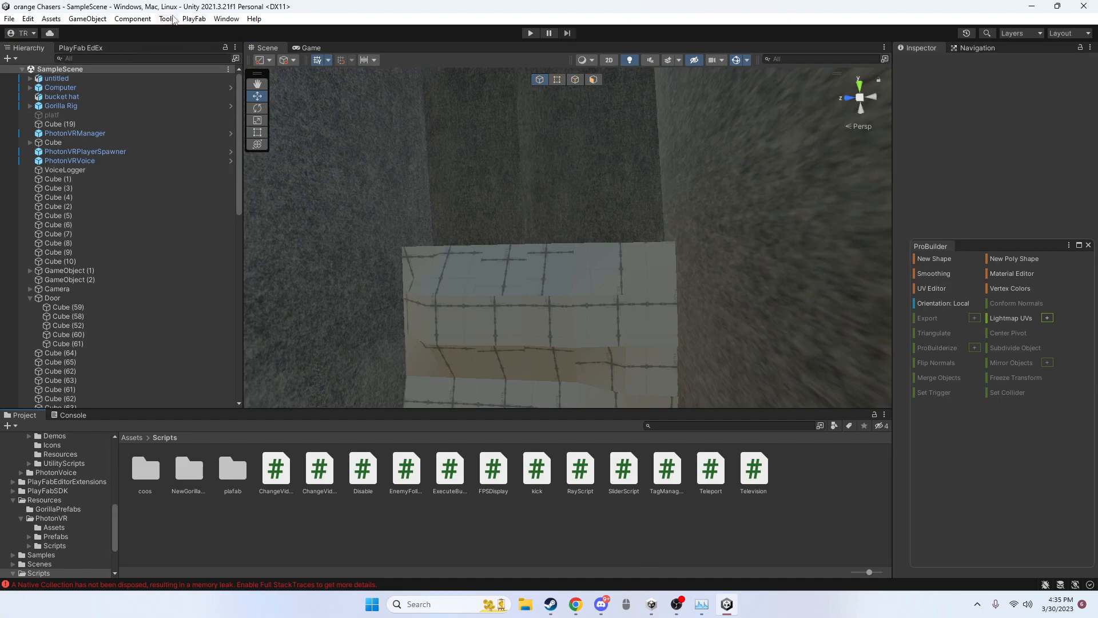
Step: Search the Unity Registry packages in the Package Manager for "Porbui" and close the Package Manager
click(229, 18)
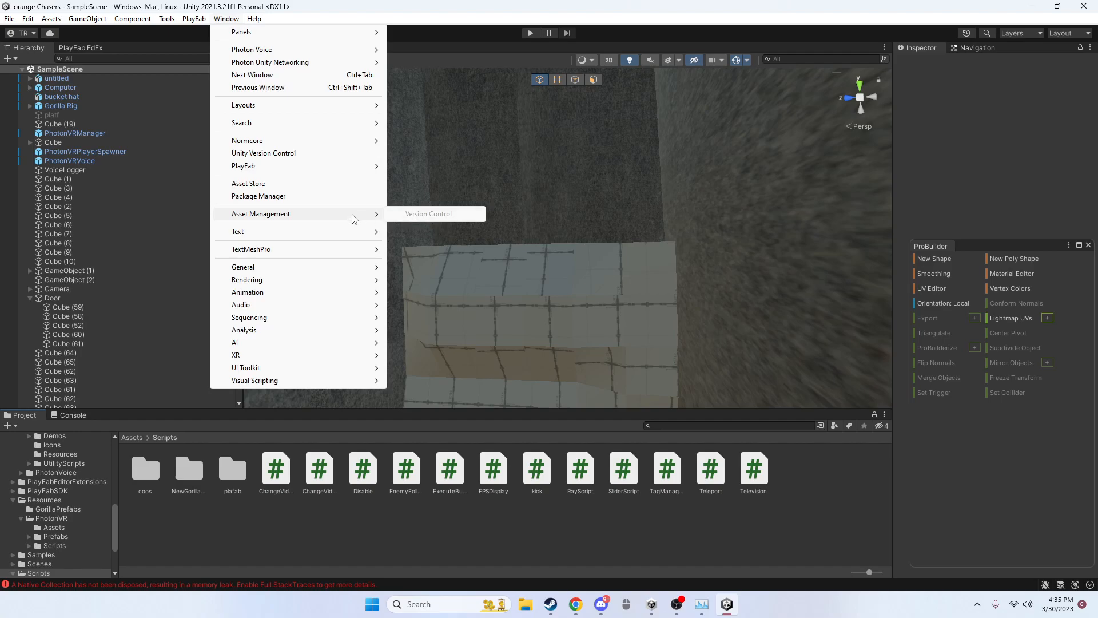
click(294, 196)
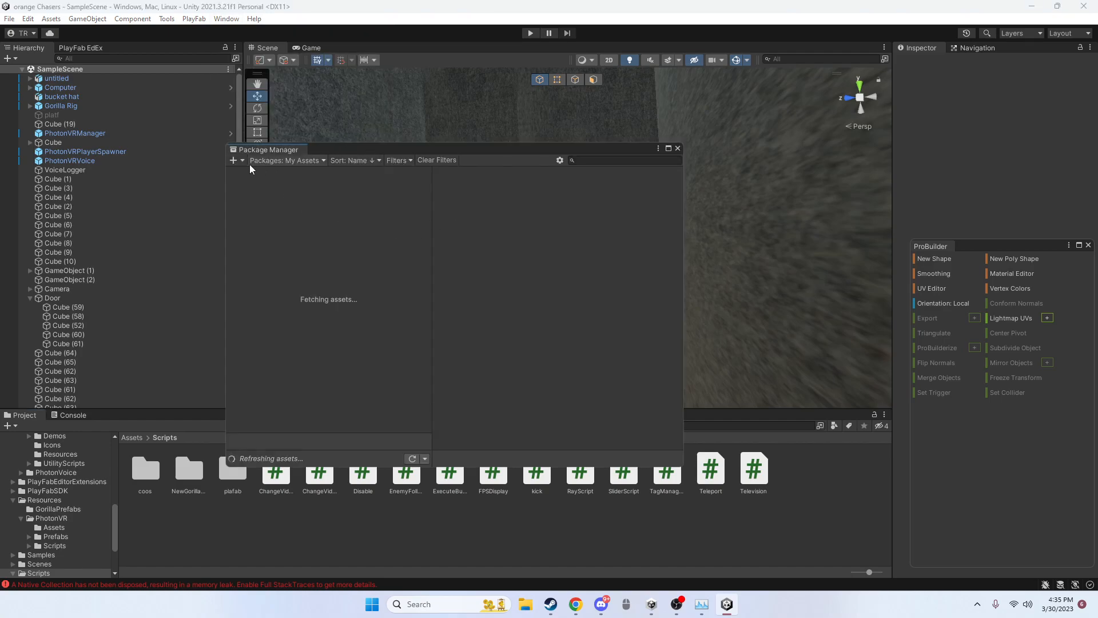
click(283, 161)
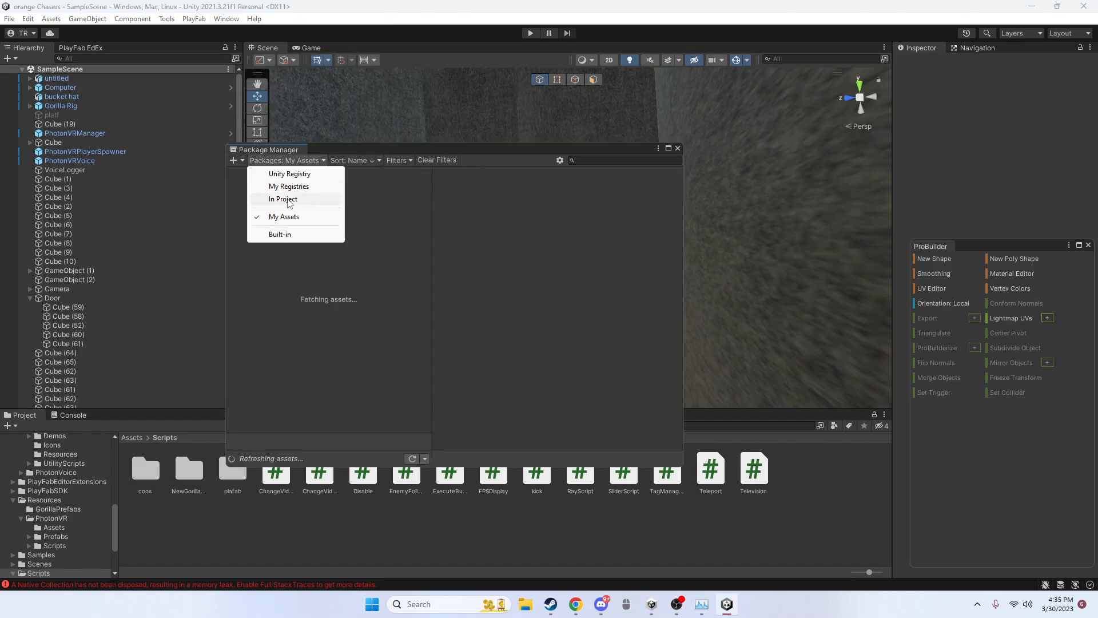
click(289, 174)
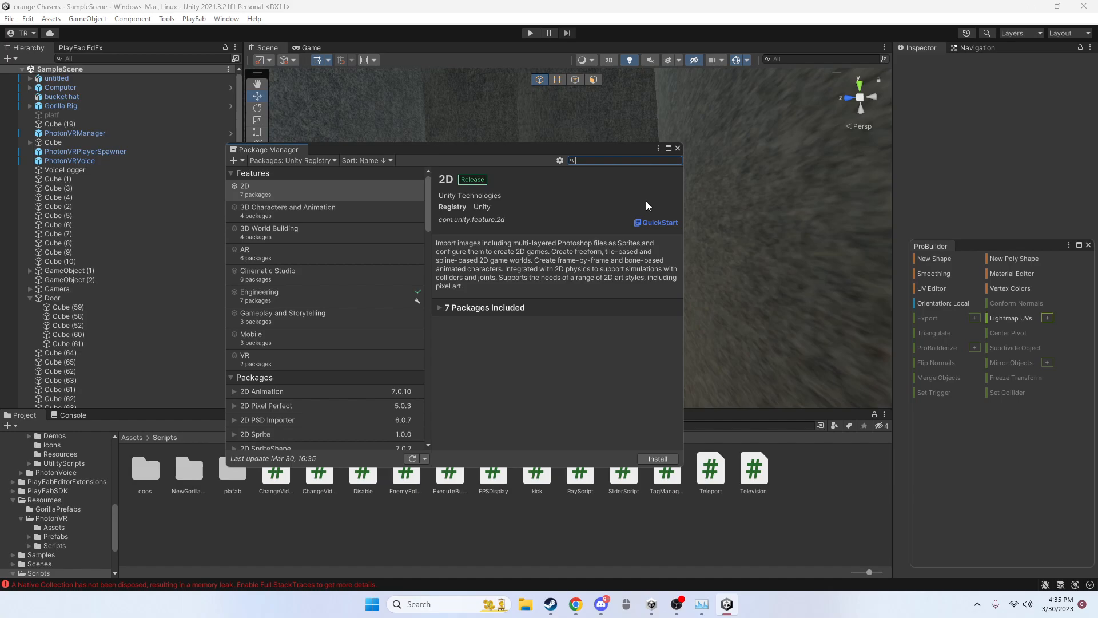
text(por)
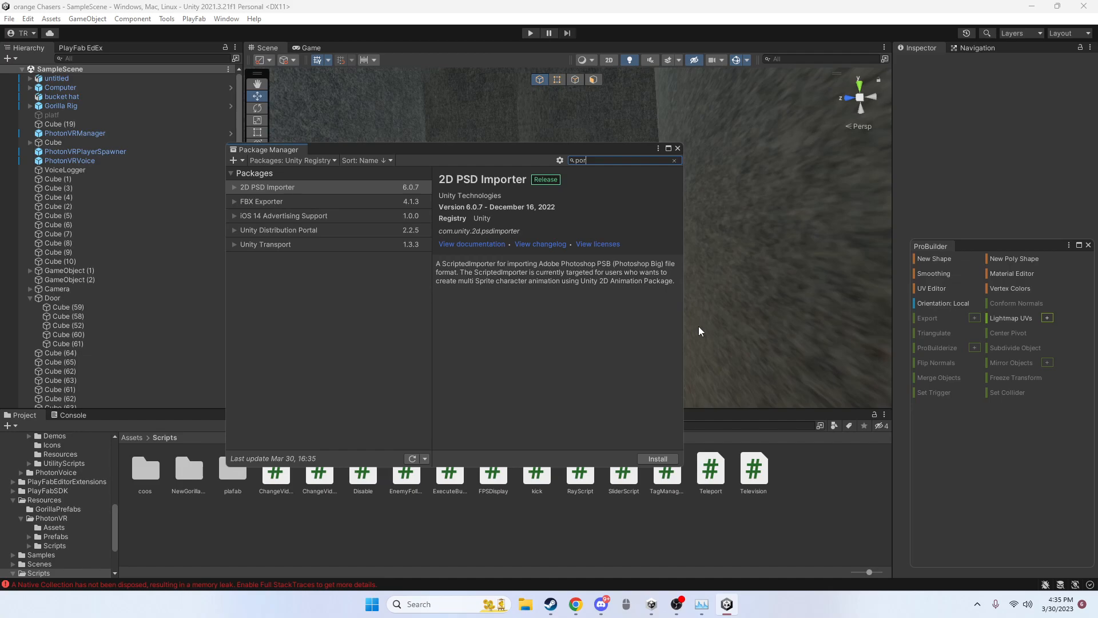
text(b)
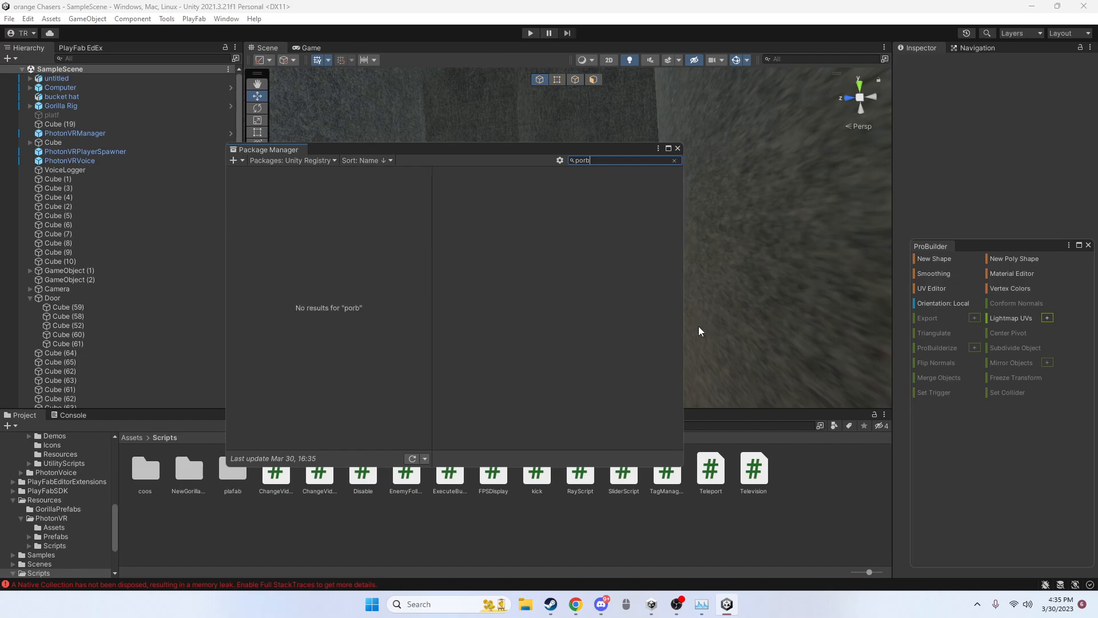
key(BackSpace)
text(Por)
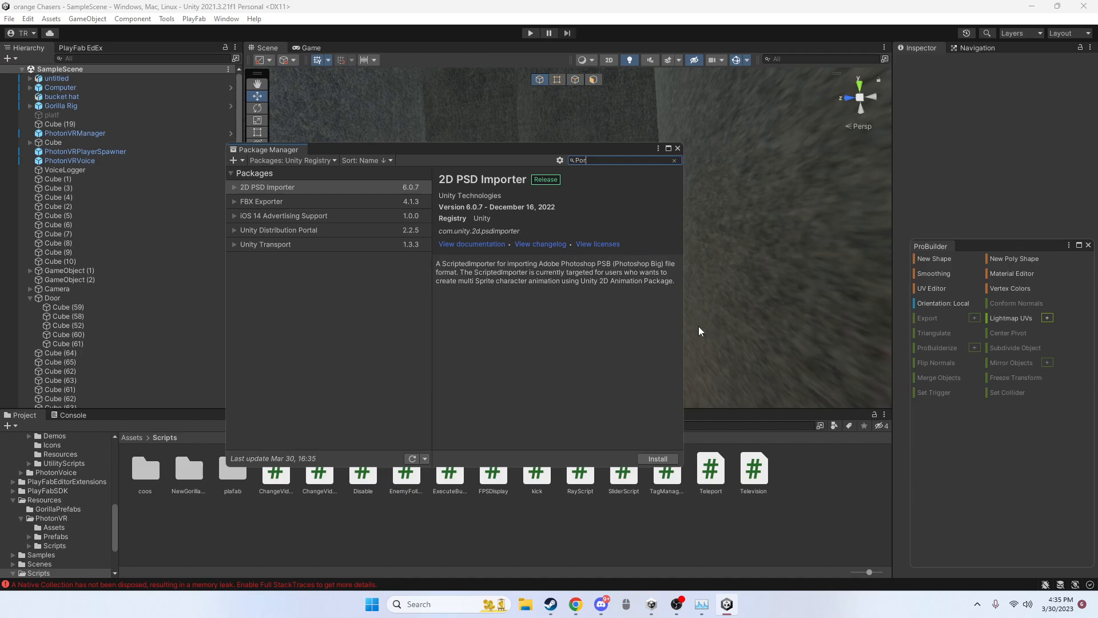
text(bui)
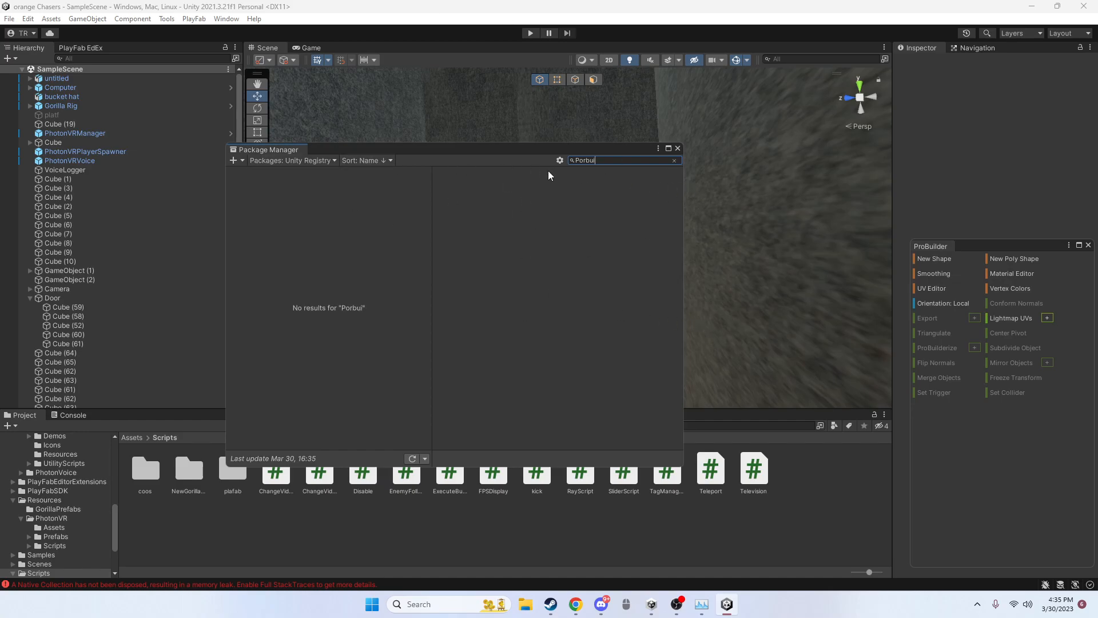
click(677, 148)
right_drag(518, 257, 543, 309)
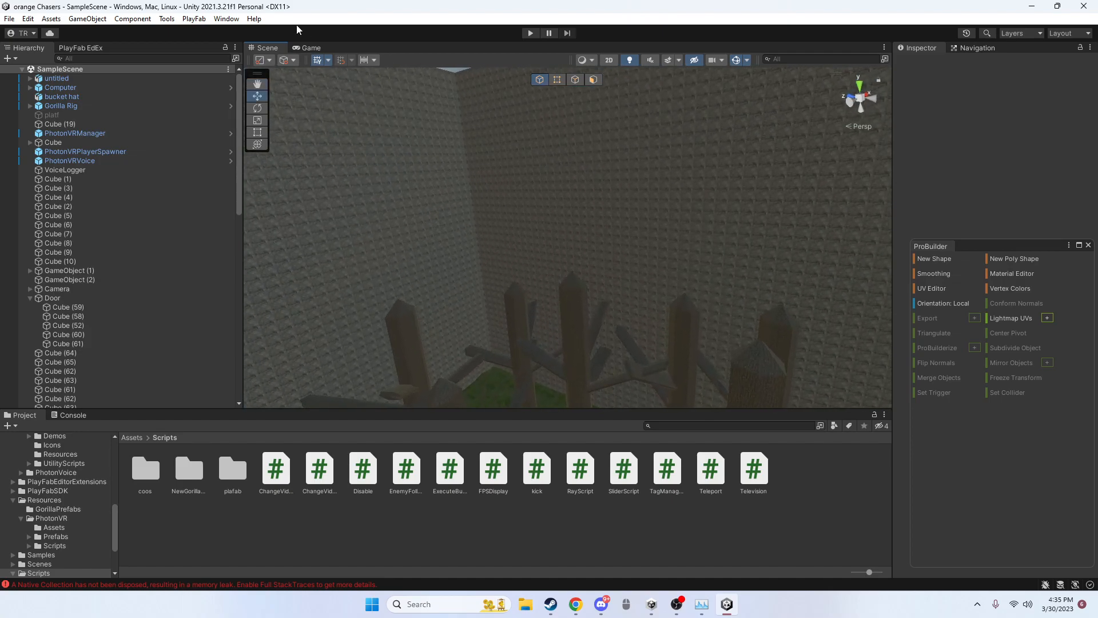
click(9, 58)
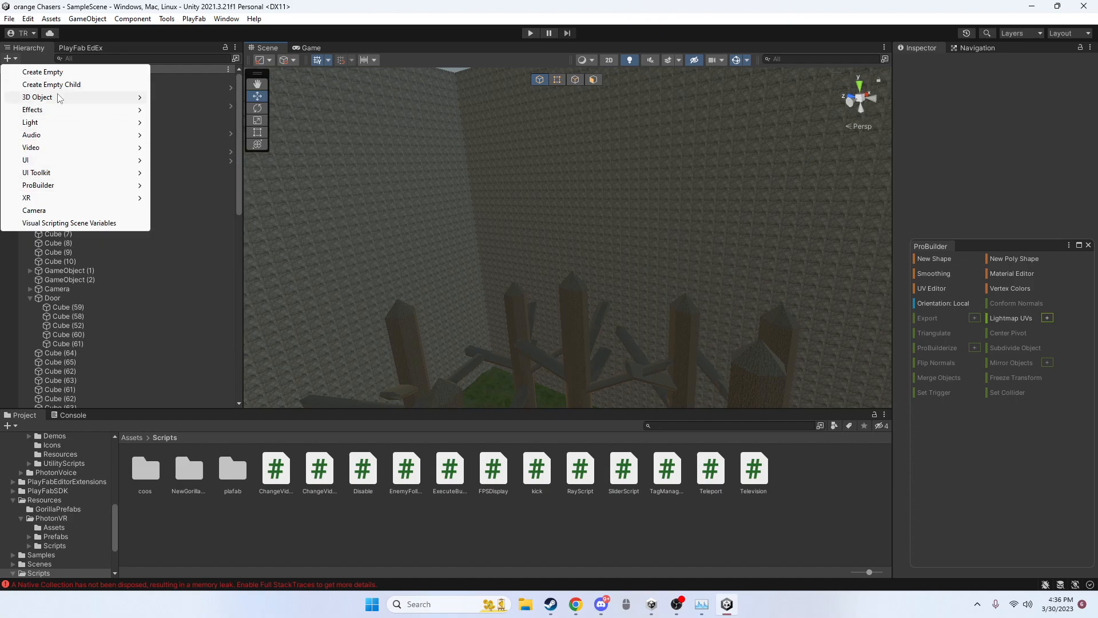
mouse_move(50, 182)
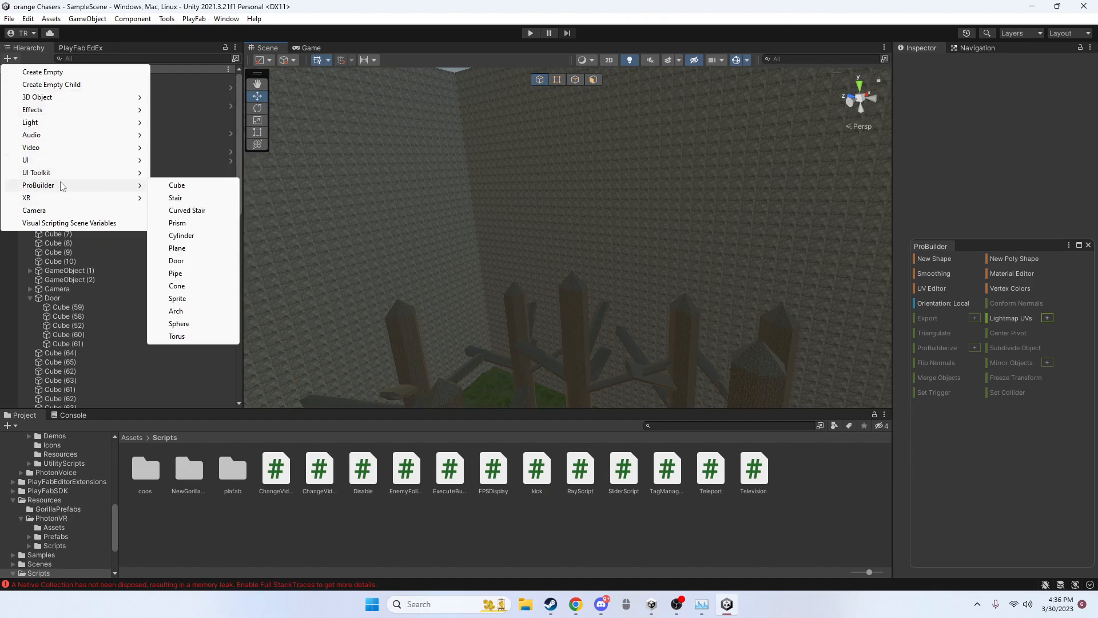
click(624, 547)
Step: Close the floating ProBuilder window and open it again
click(235, 20)
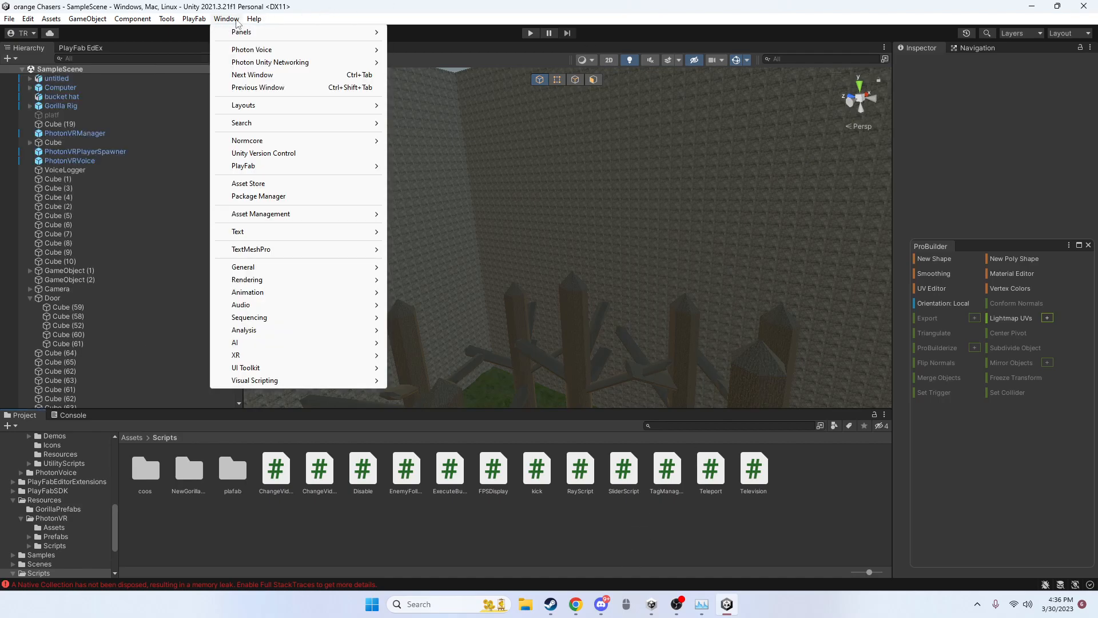
mouse_move(162, 20)
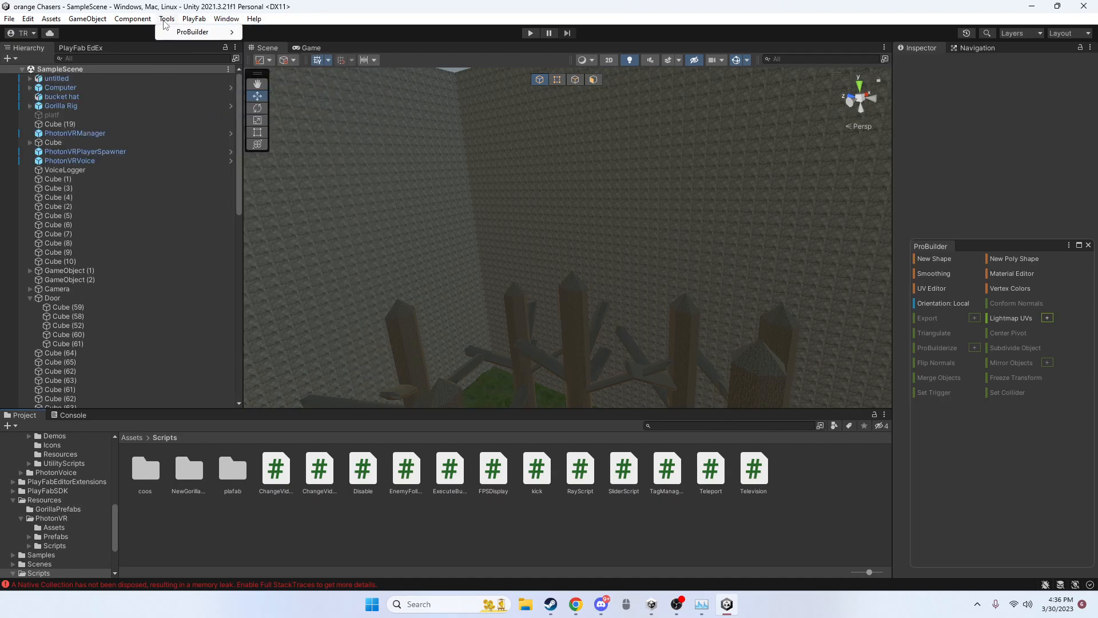
mouse_move(189, 35)
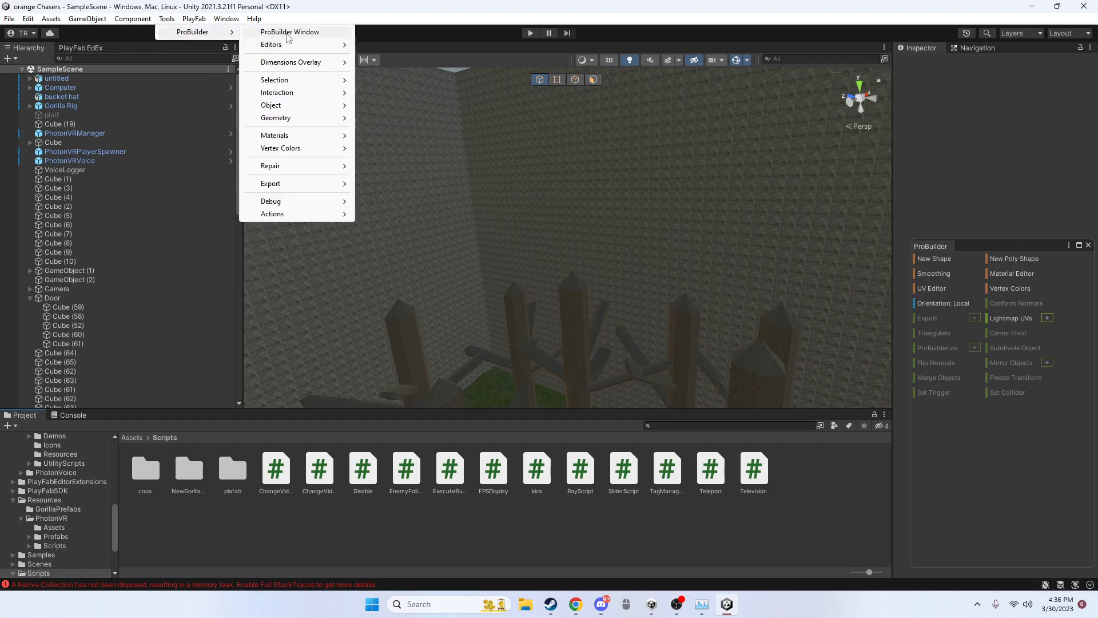
click(1088, 246)
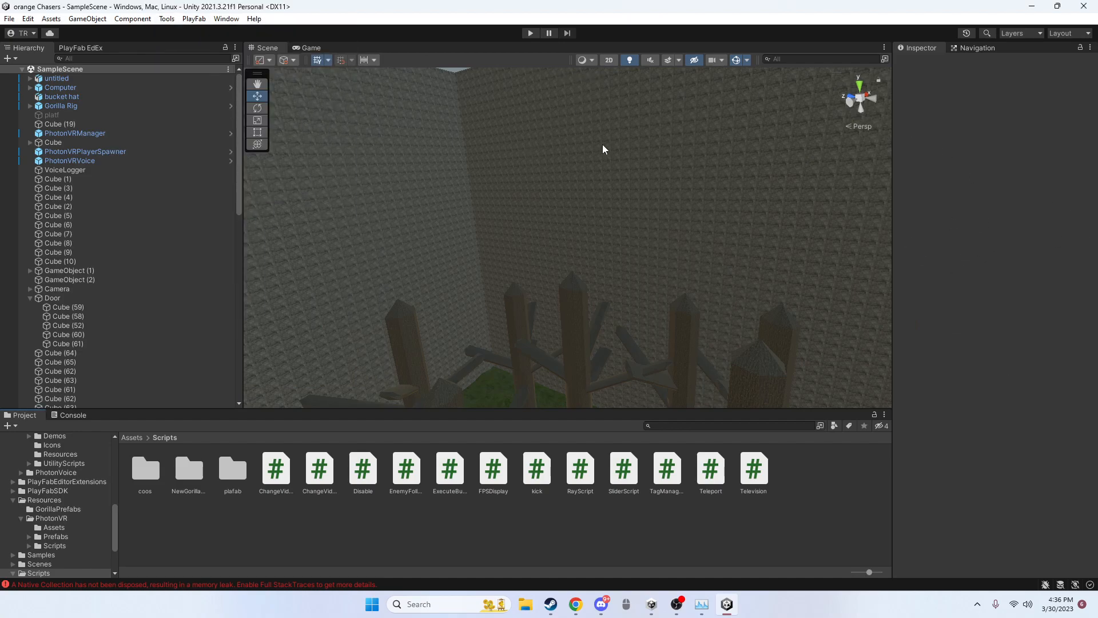
mouse_move(203, 33)
click(294, 33)
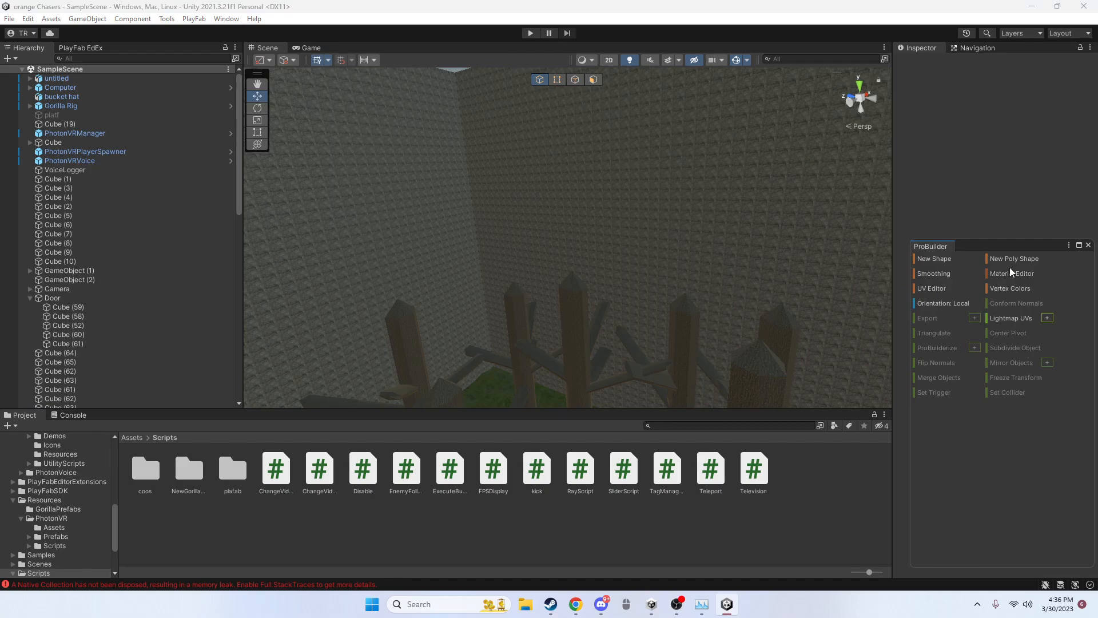
Step: Add a ProBuilder plane and place it on the grass beside the doorway pillar, at about X 15.83, Y 13.32, Z 4
right_drag(753, 254, 646, 286)
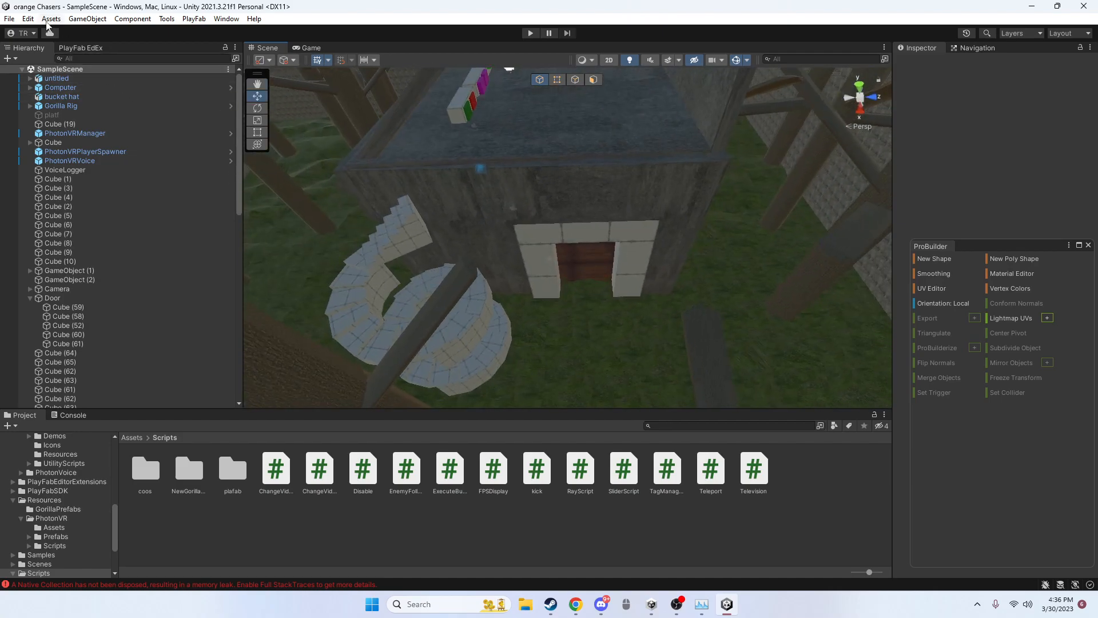
click(10, 58)
mouse_move(73, 185)
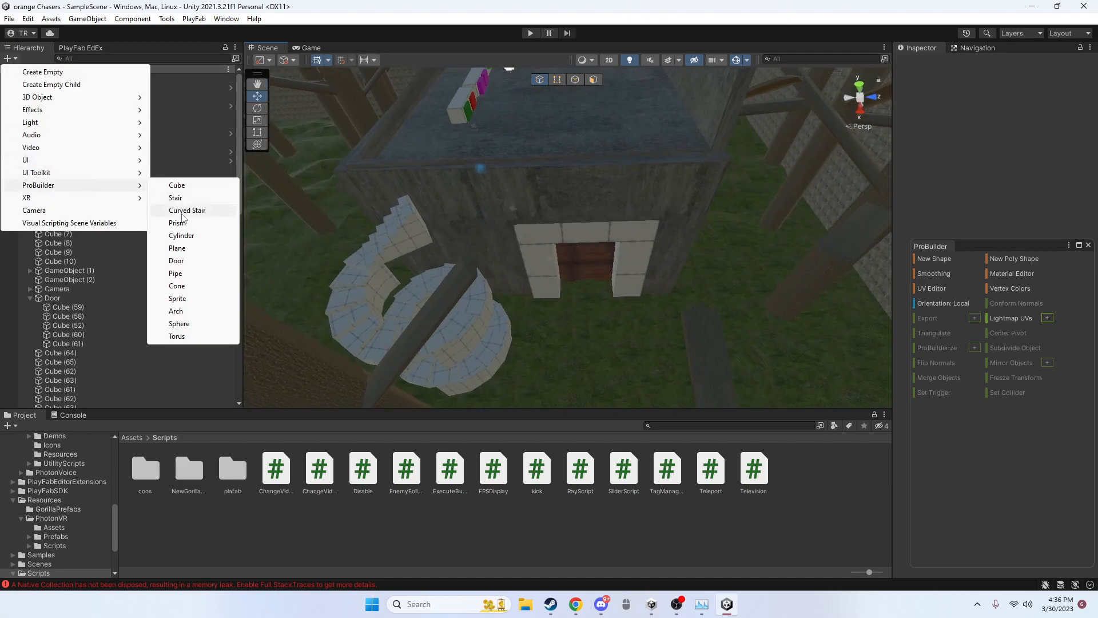
click(194, 253)
right_drag(629, 258, 629, 192)
drag(539, 202, 536, 293)
drag(528, 240, 537, 344)
right_drag(537, 343, 499, 394)
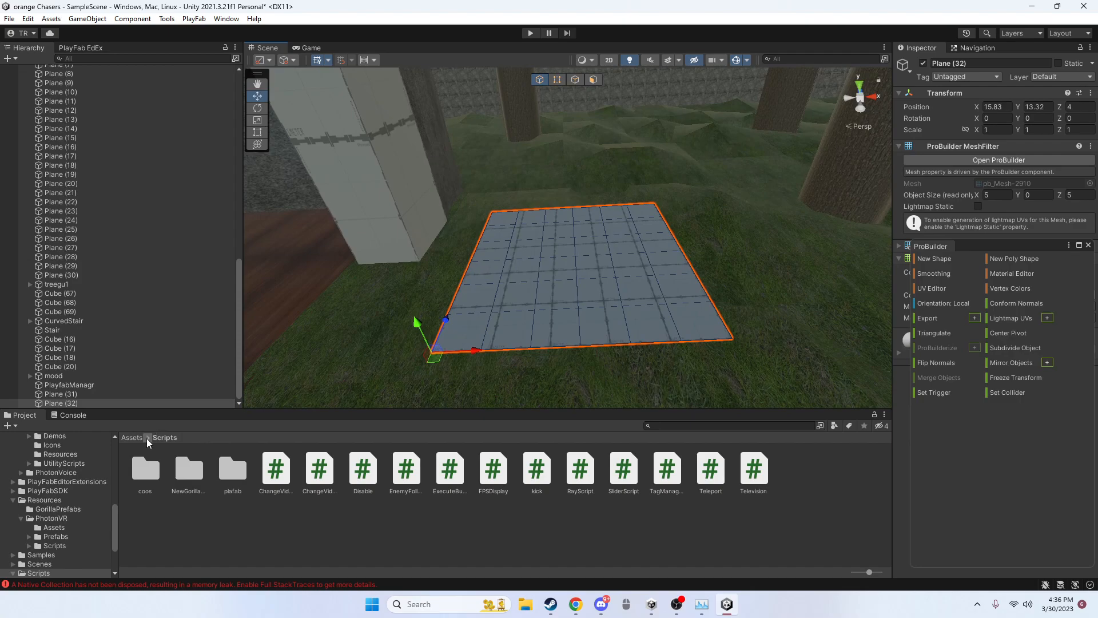
Step: Apply the green grass material from Assets/Materials/New Folder/Materials to the new plane
click(132, 438)
double_click(281, 469)
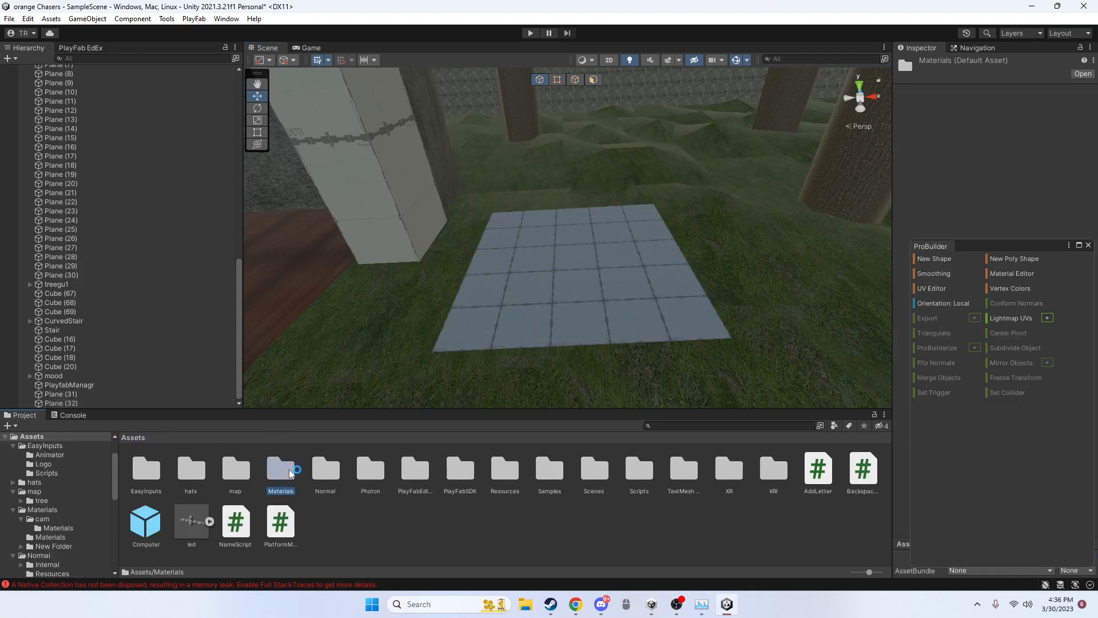
double_click(217, 468)
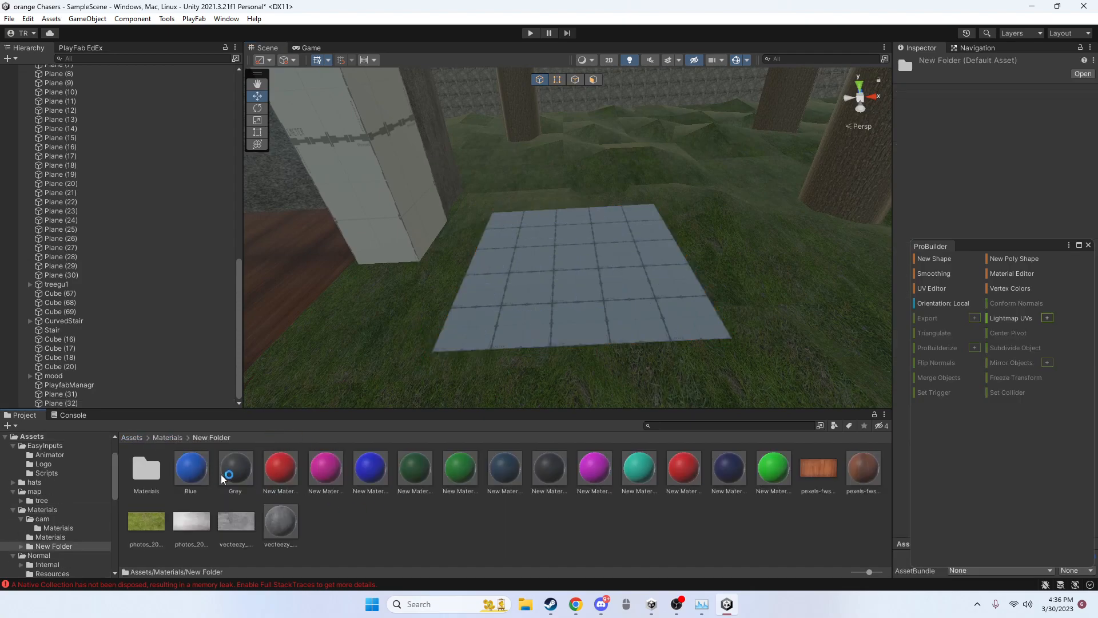
double_click(147, 469)
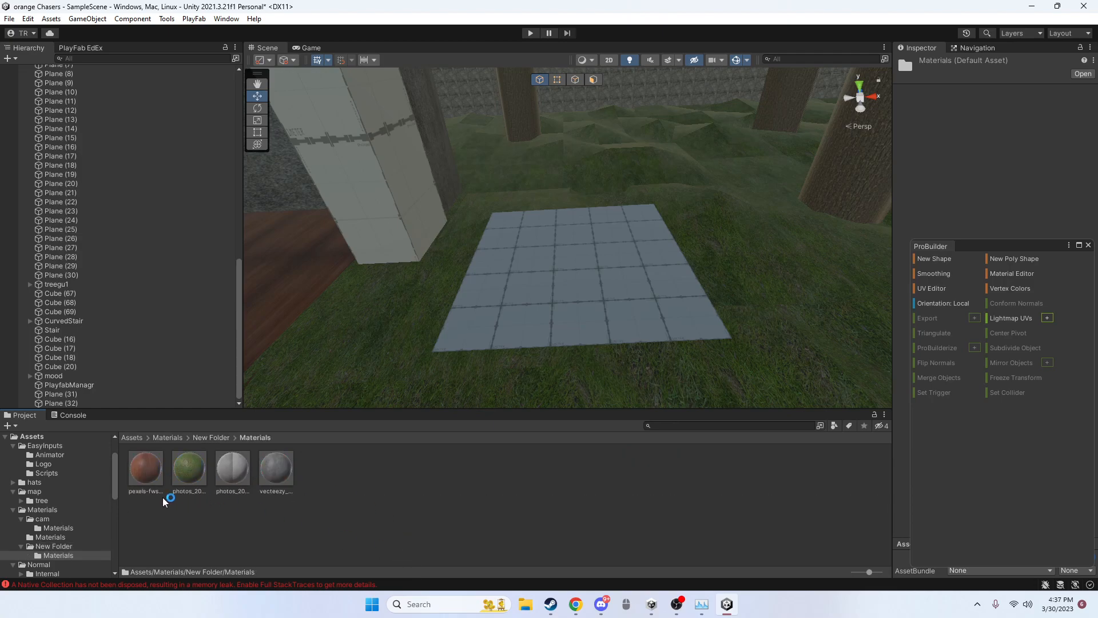
drag(296, 417, 521, 282)
Step: Switch to vertex selection and raise one interior vertex of the grass plane by about 0.27
right_drag(520, 283, 567, 115)
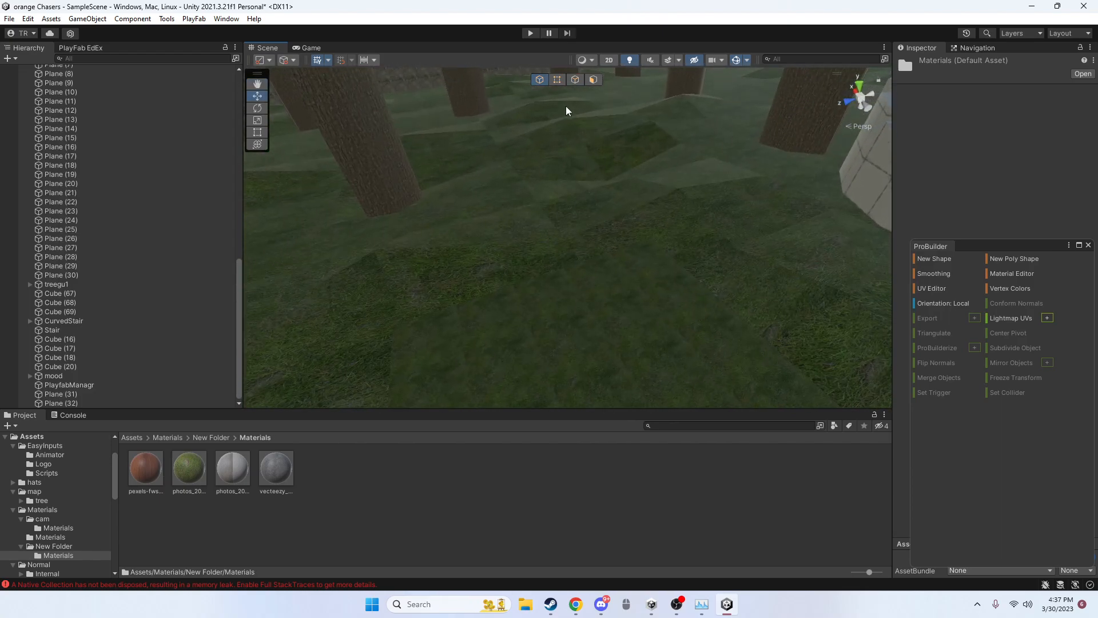
click(557, 79)
right_drag(648, 326, 617, 321)
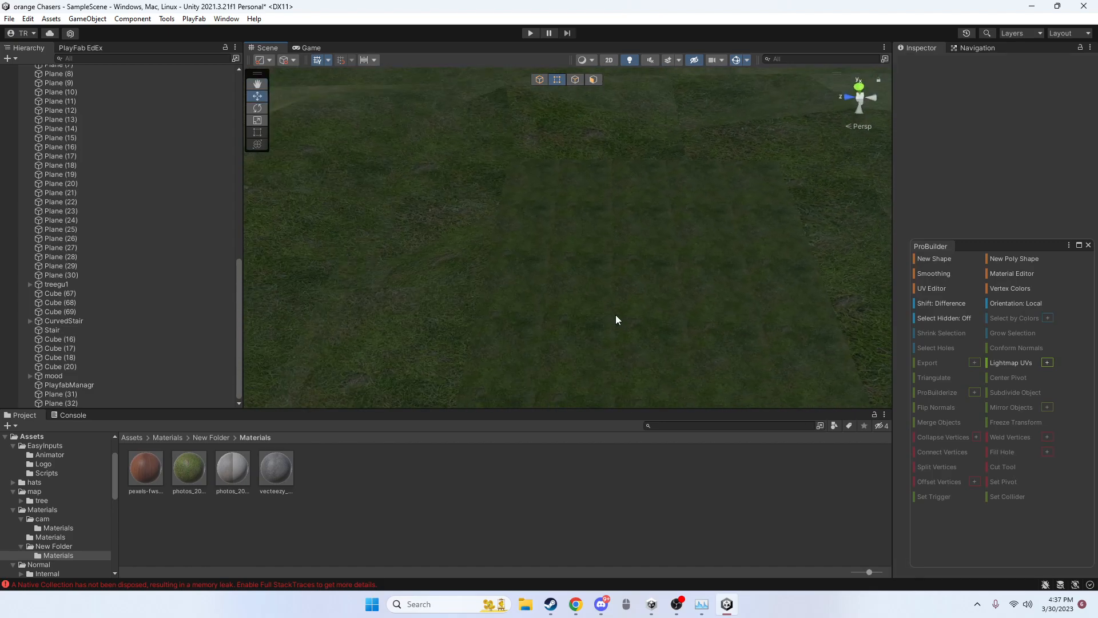
click(573, 299)
right_drag(707, 278, 759, 267)
drag(708, 259, 705, 264)
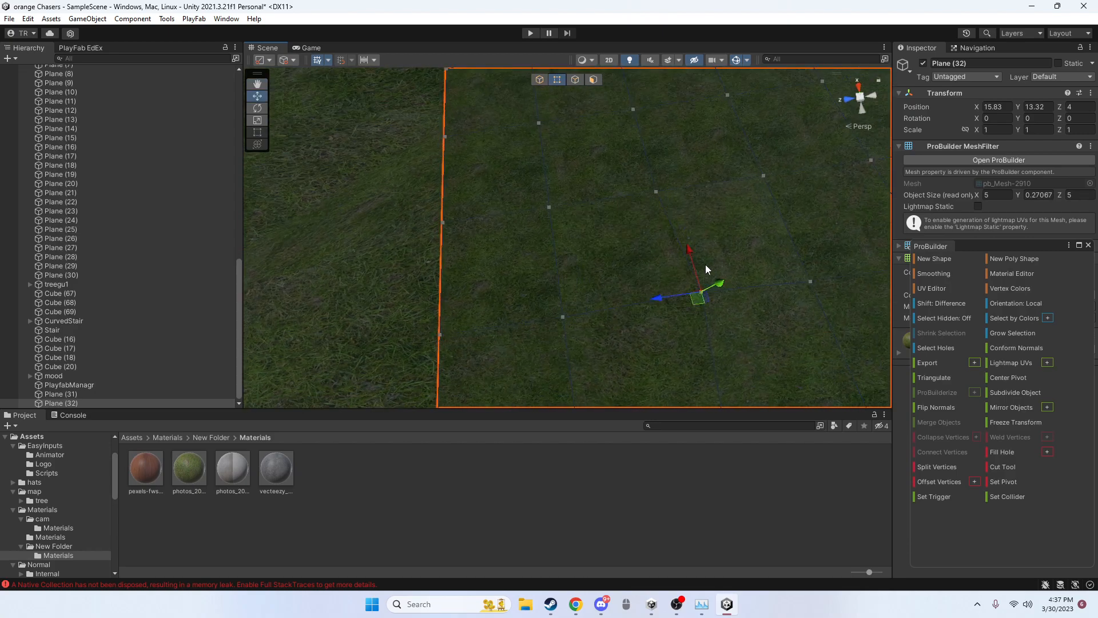
Step: Raise further interior vertices of the grass plane to form uneven bumps, and deselect the plane
click(656, 192)
right_drag(685, 180, 750, 108)
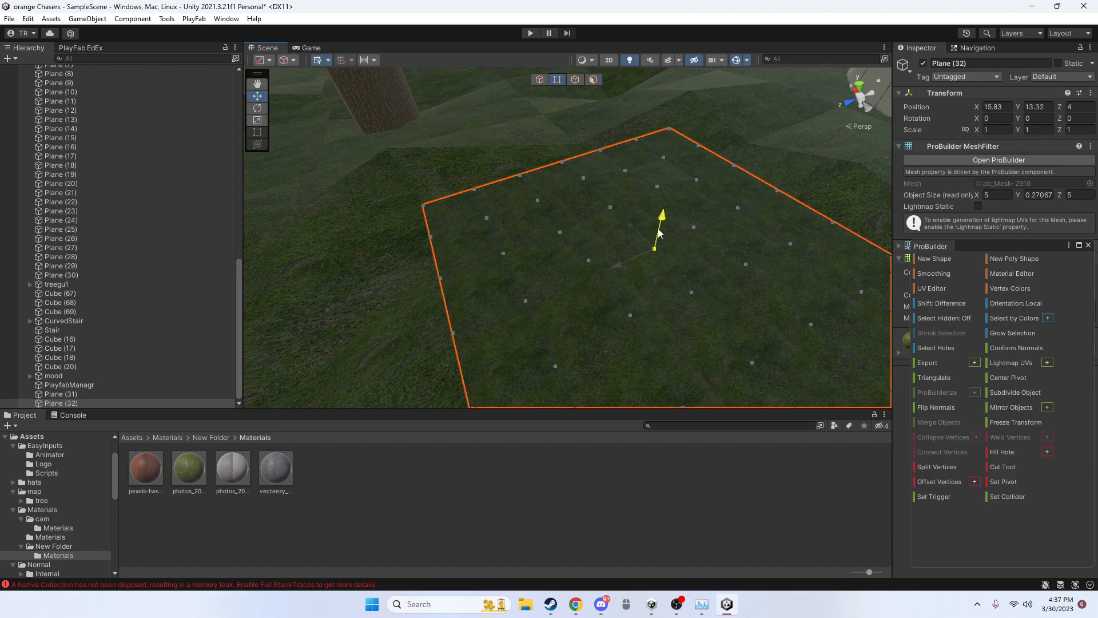
drag(626, 208, 624, 205)
mouse_move(696, 250)
right_down()
mouse_move(714, 200)
mouse_move(687, 241)
mouse_move(602, 182)
mouse_move(543, 194)
mouse_move(784, 279)
mouse_move(757, 263)
mouse_move(825, 205)
mouse_move(694, 235)
mouse_move(735, 211)
mouse_move(691, 207)
mouse_move(691, 233)
right_up()
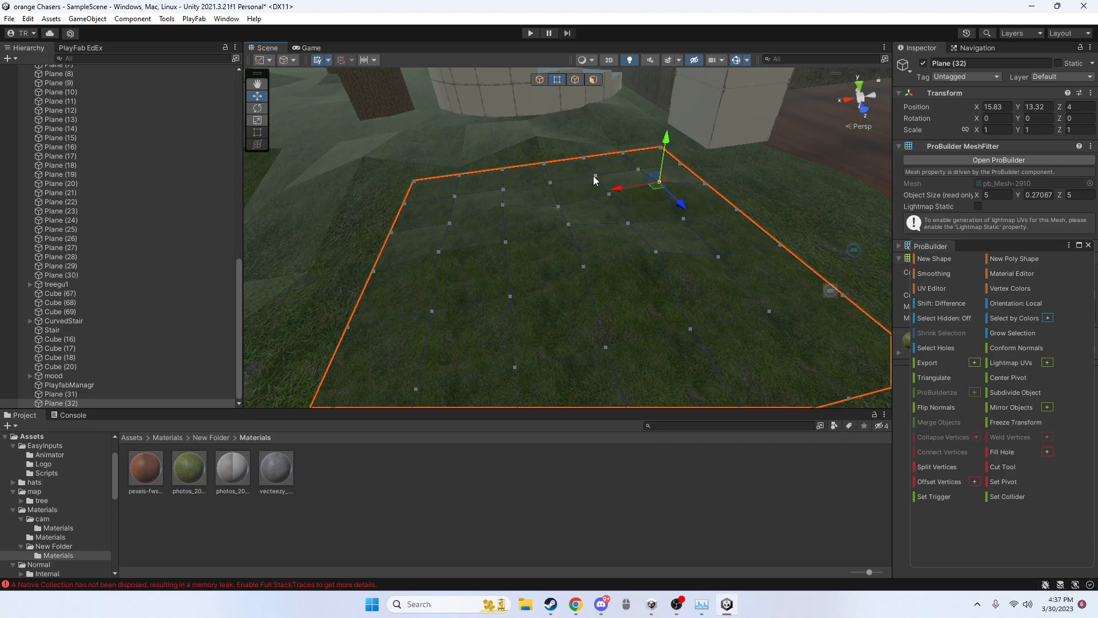
click(600, 145)
click(599, 205)
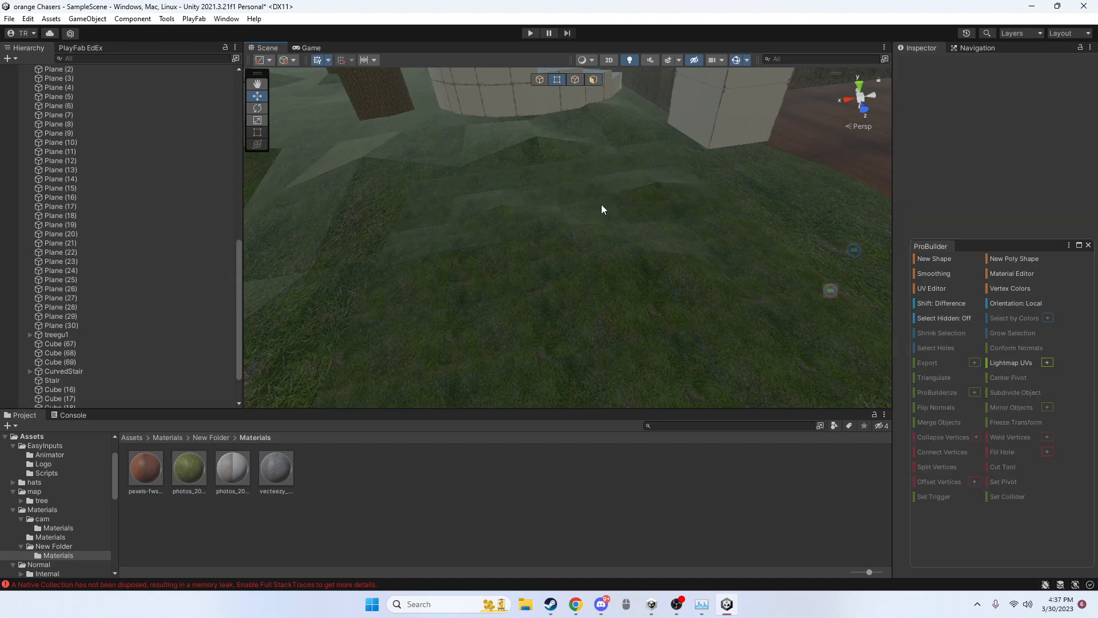
Step: Select the small grass plane and examine its vertex grid up close from several angles
click(591, 207)
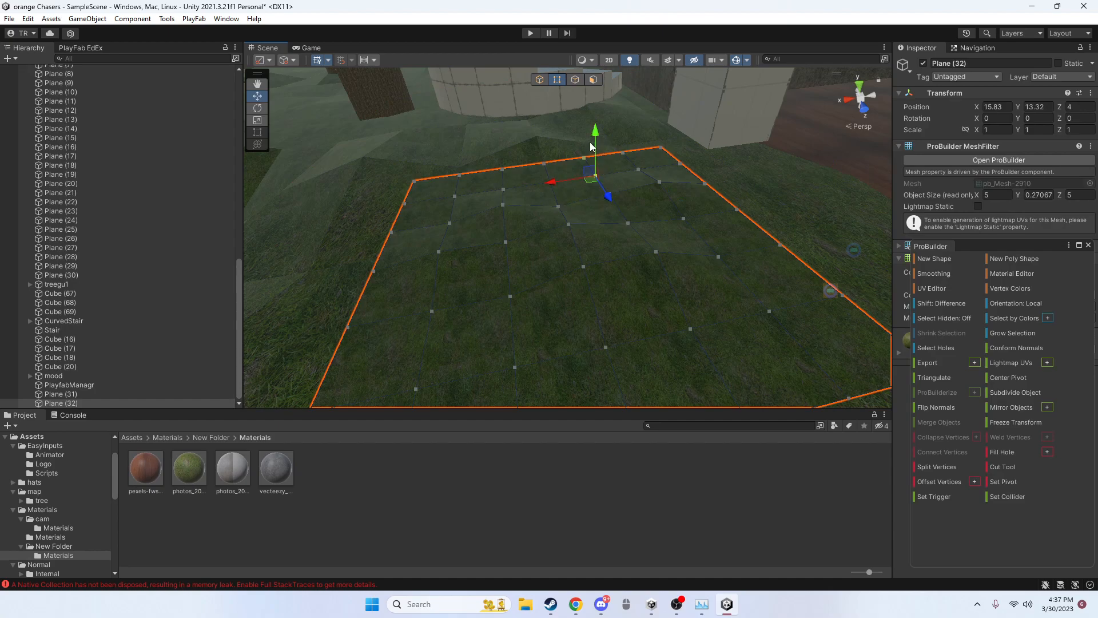
right_drag(688, 247, 619, 284)
key(w)
key(s)
key(w)
key(2)
key(2)
key(s)
key(w)
key(s)
key(w)
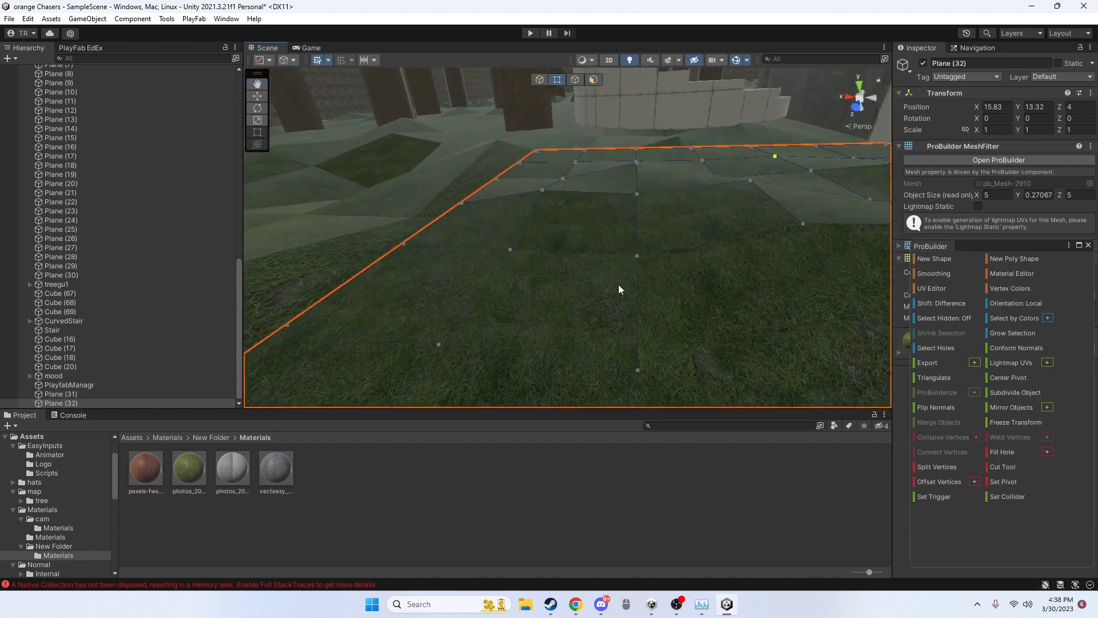
right_drag(636, 367, 613, 325)
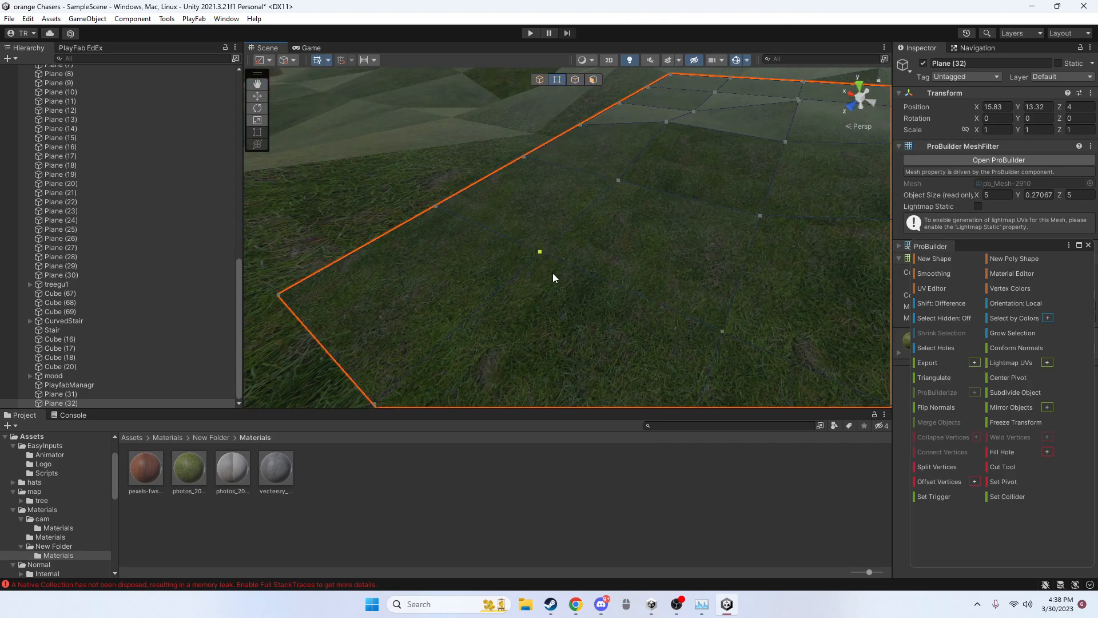
Step: Try moving a vertex near the small grass plane's corner vertically until the plane's height spans about 1.92
key(s)
right_drag(539, 251, 608, 245)
key(w)
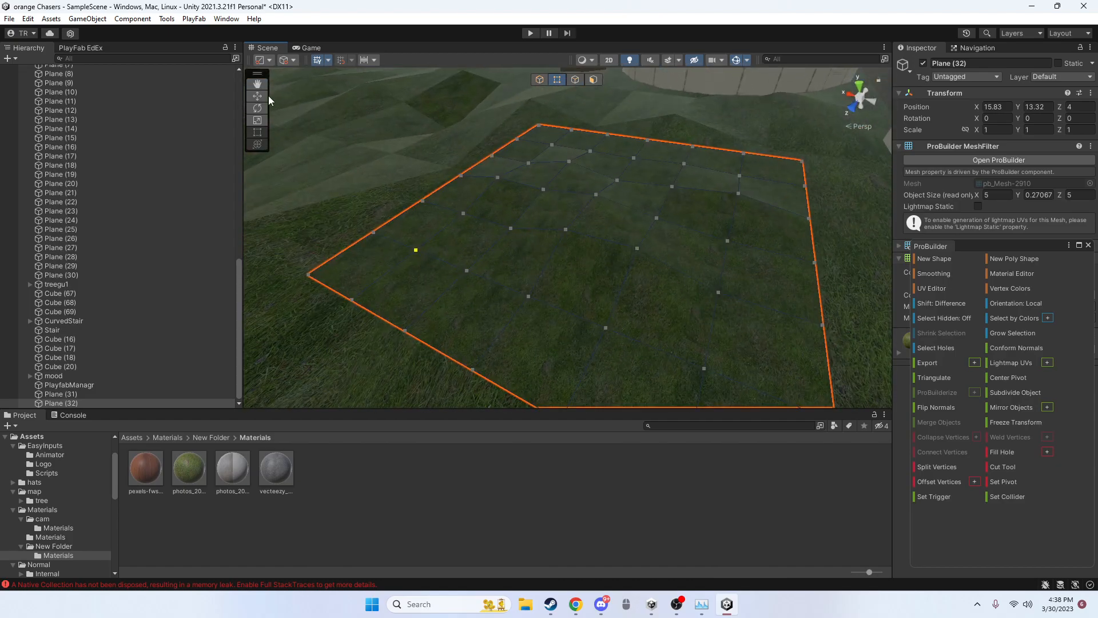
right_drag(701, 231, 562, 245)
mouse_move(563, 245)
mouse_down()
mouse_move(562, 220)
mouse_move(572, 256)
mouse_up()
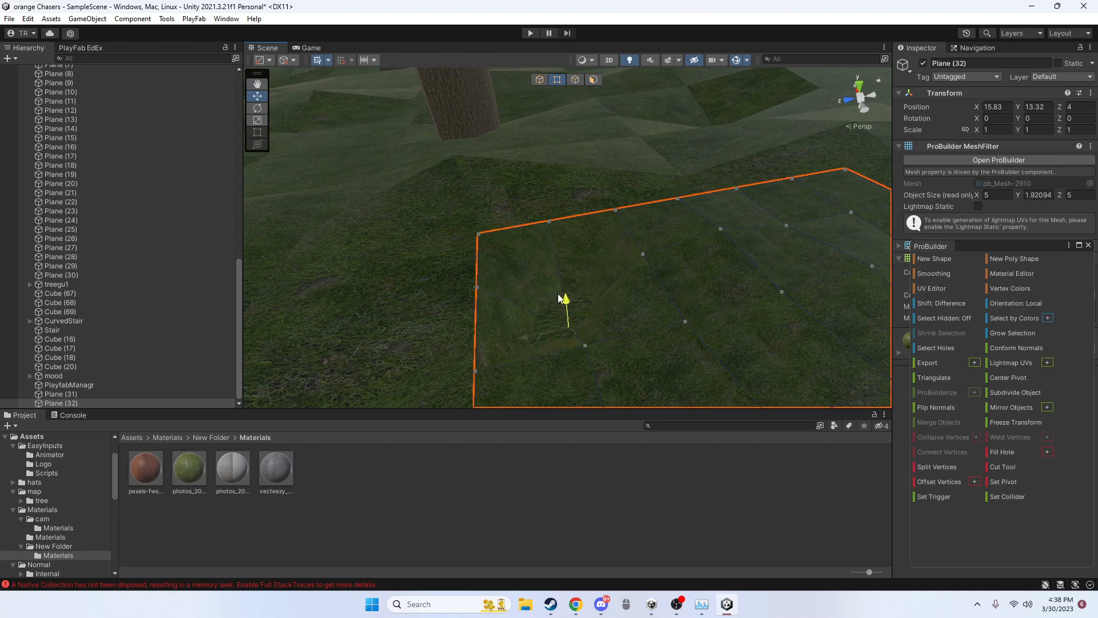
drag(581, 205, 573, 223)
right_drag(573, 223, 546, 265)
Step: Shift the protruding corner vertex of the steep stretched grass patch on Plane (5) inward to adjust the slope
click(552, 272)
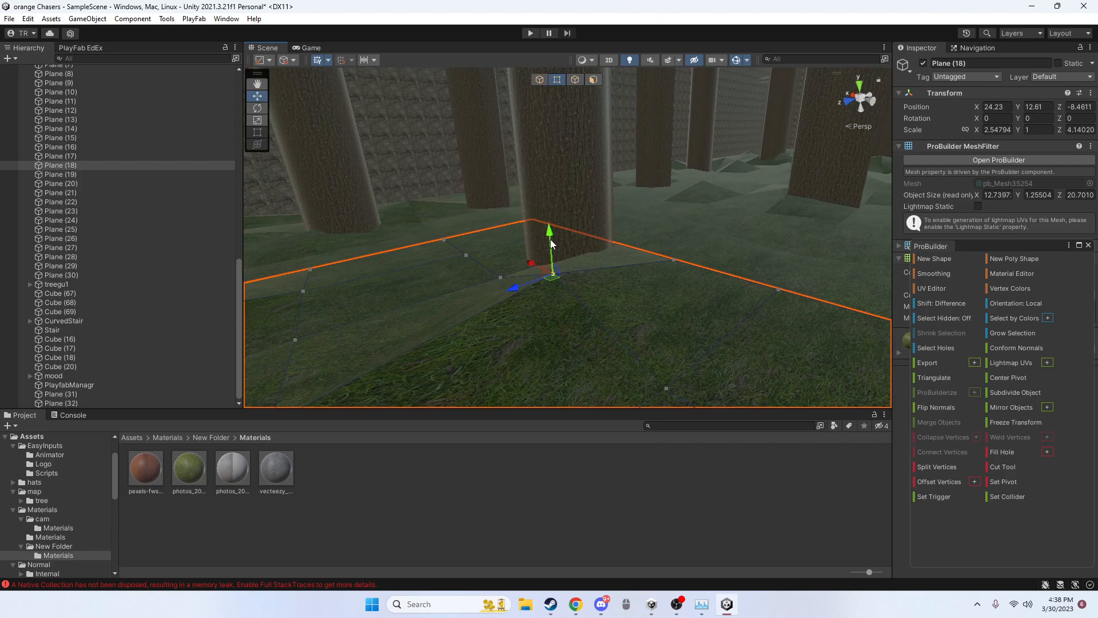
right_drag(613, 279, 698, 387)
click(604, 366)
right_drag(636, 320, 681, 365)
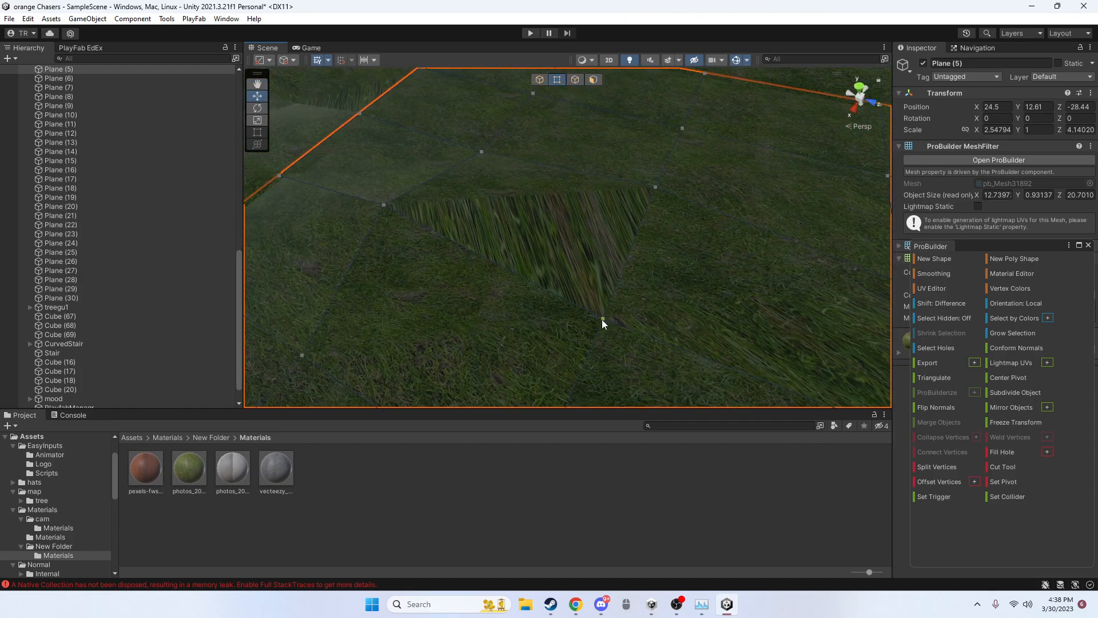
drag(641, 341, 610, 340)
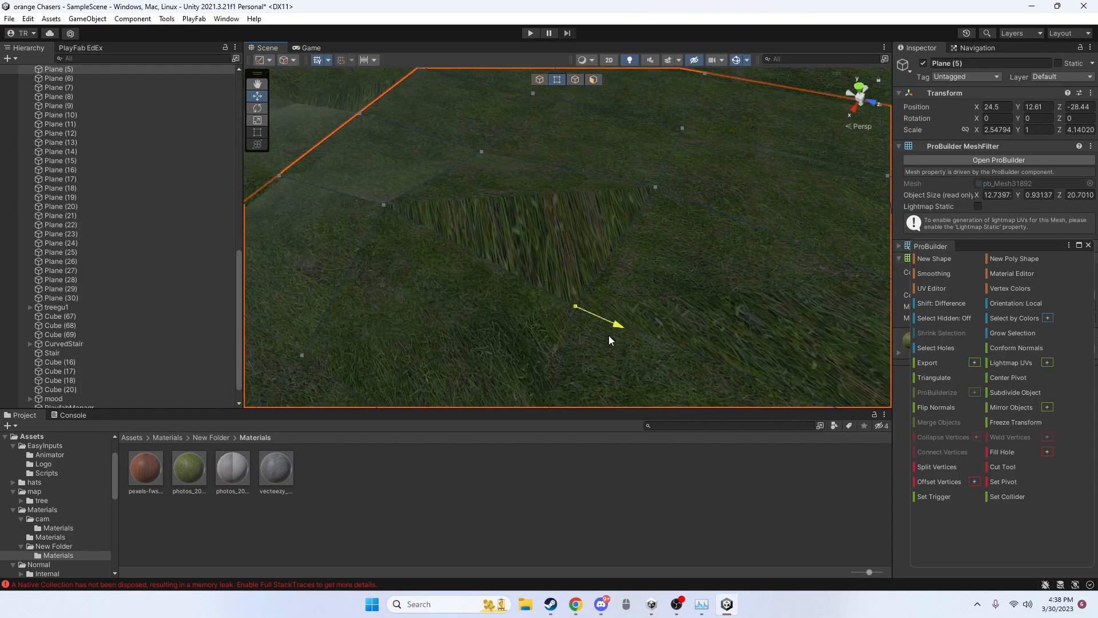
click(548, 354)
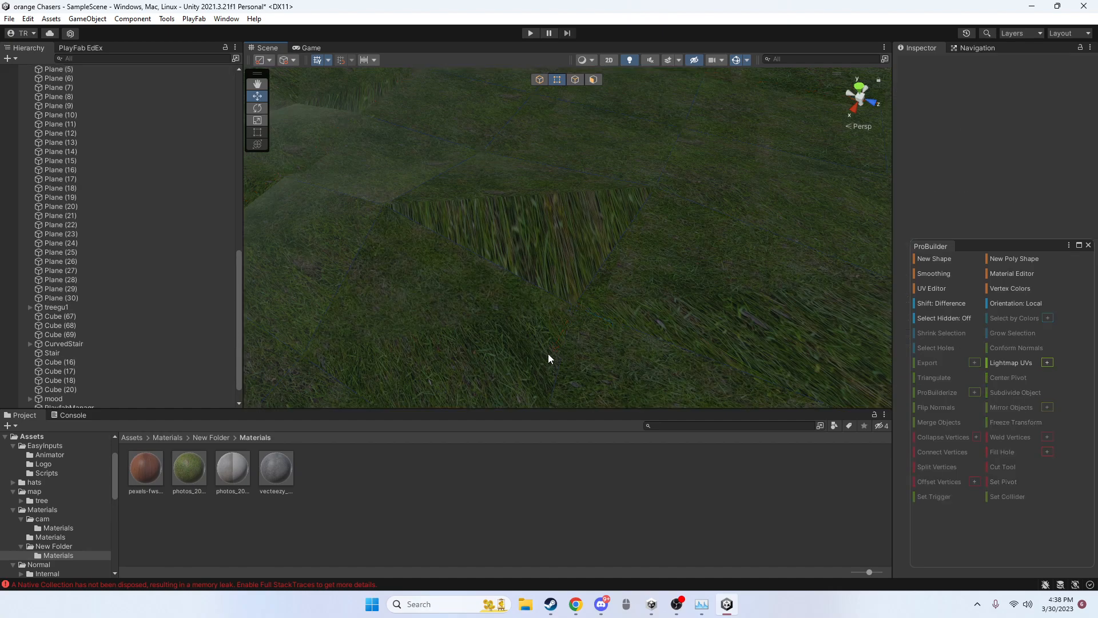
click(570, 311)
mouse_move(567, 321)
mouse_down()
mouse_move(563, 342)
mouse_move(573, 321)
mouse_up()
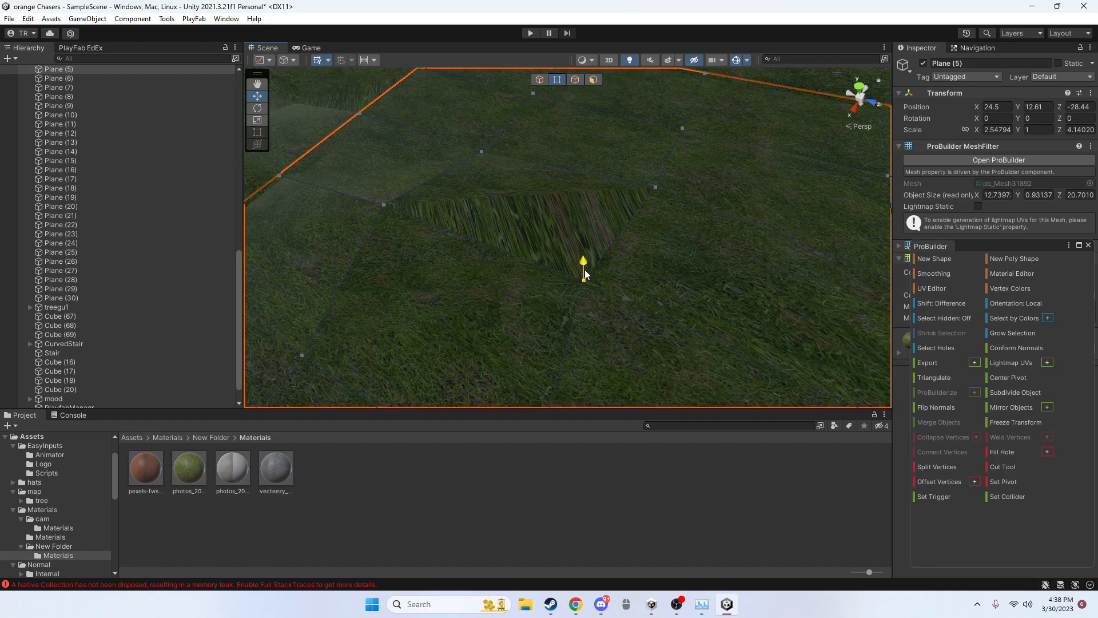
alt+drag(586, 264, 589, 274)
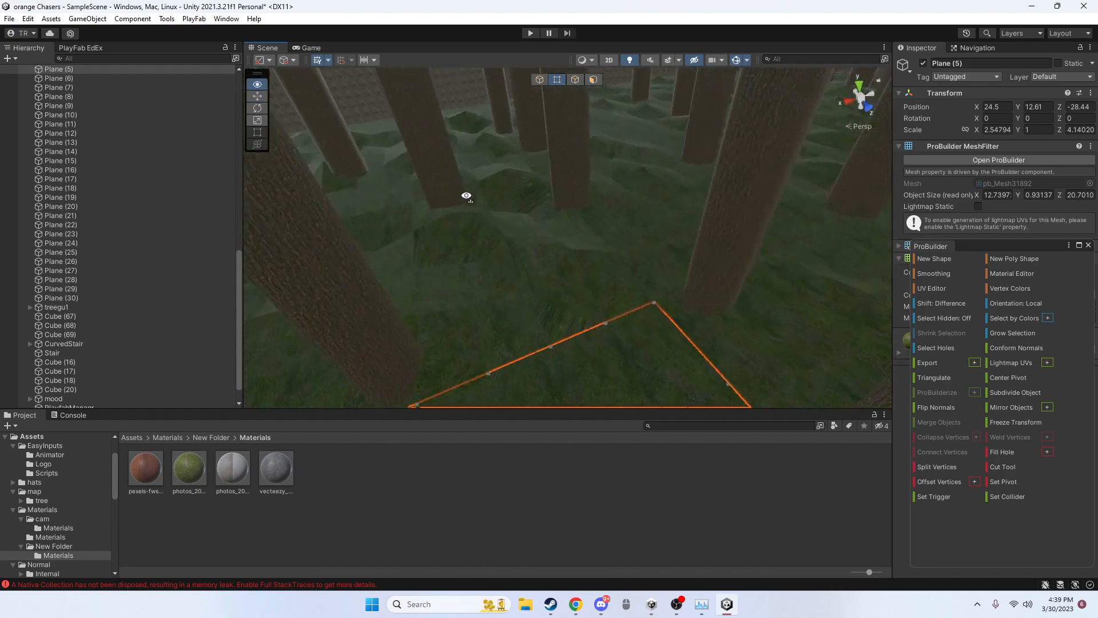
Step: Examine the bumpy ground and compare vertices on the large ground planes with those on the small grass plane
alt+drag(457, 207, 795, 81)
right_drag(674, 195, 616, 314)
key(w)
drag(590, 285, 591, 291)
right_drag(635, 297, 621, 340)
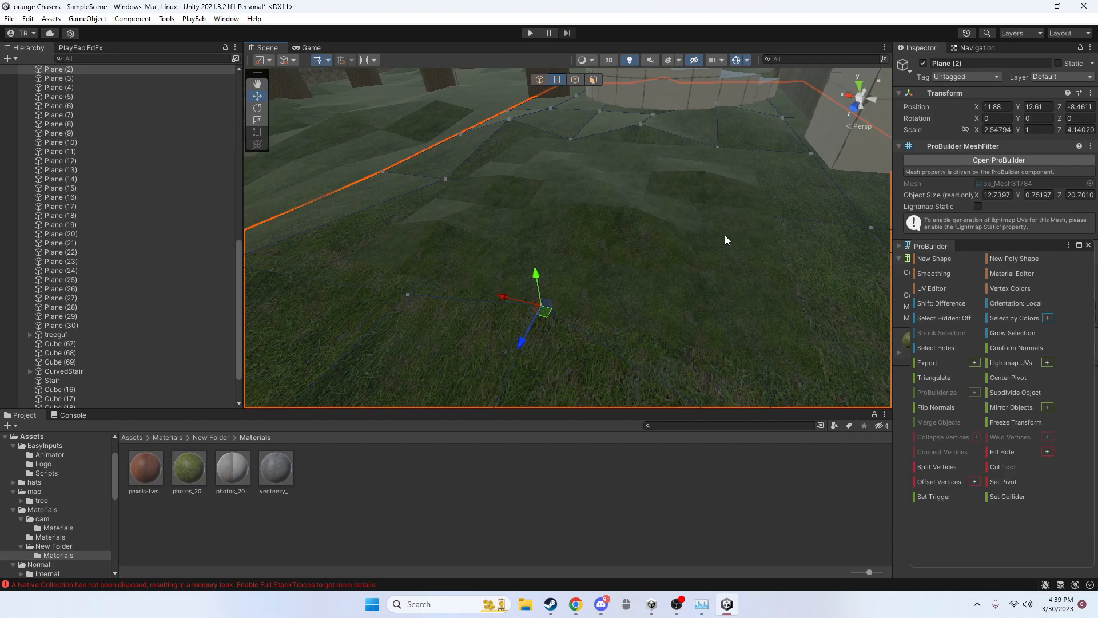
click(639, 219)
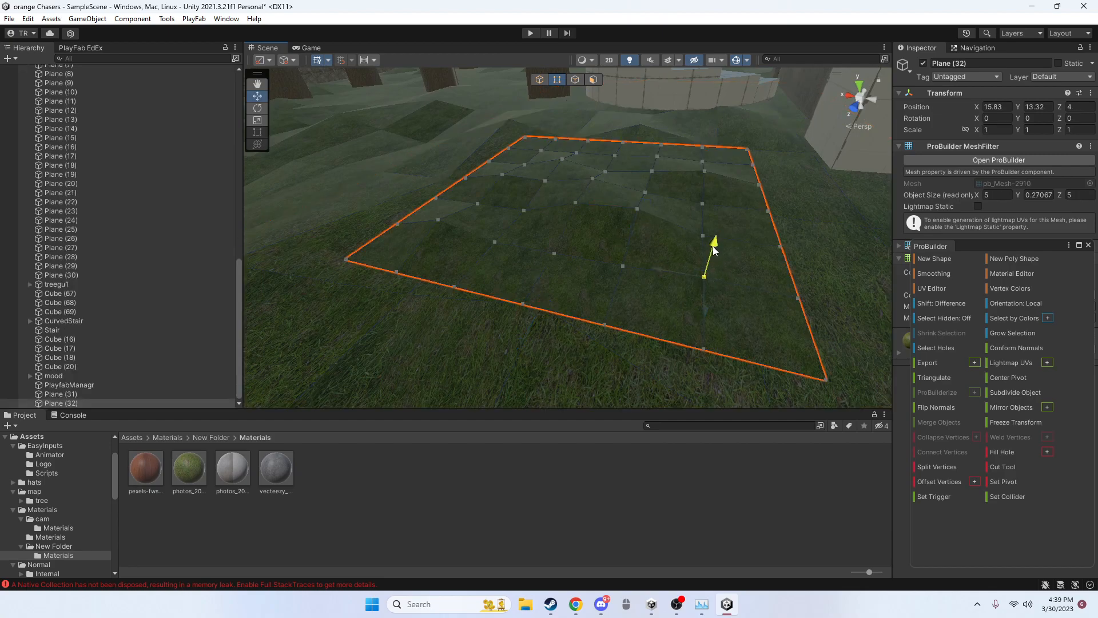
click(630, 238)
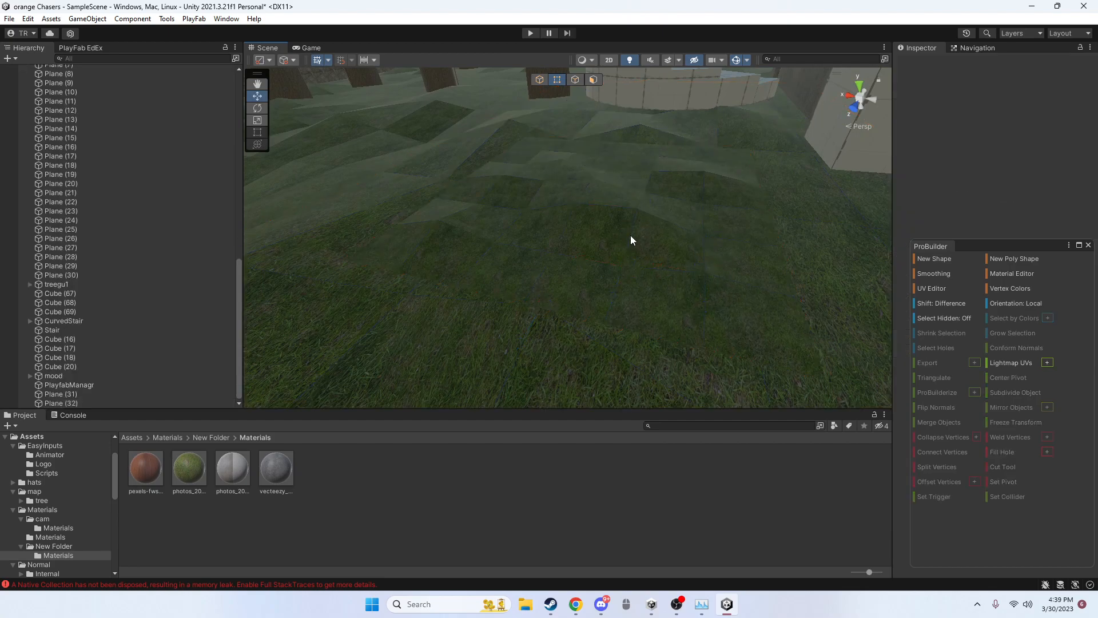
right_drag(576, 262, 592, 286)
click(592, 286)
right_drag(723, 205, 392, 238)
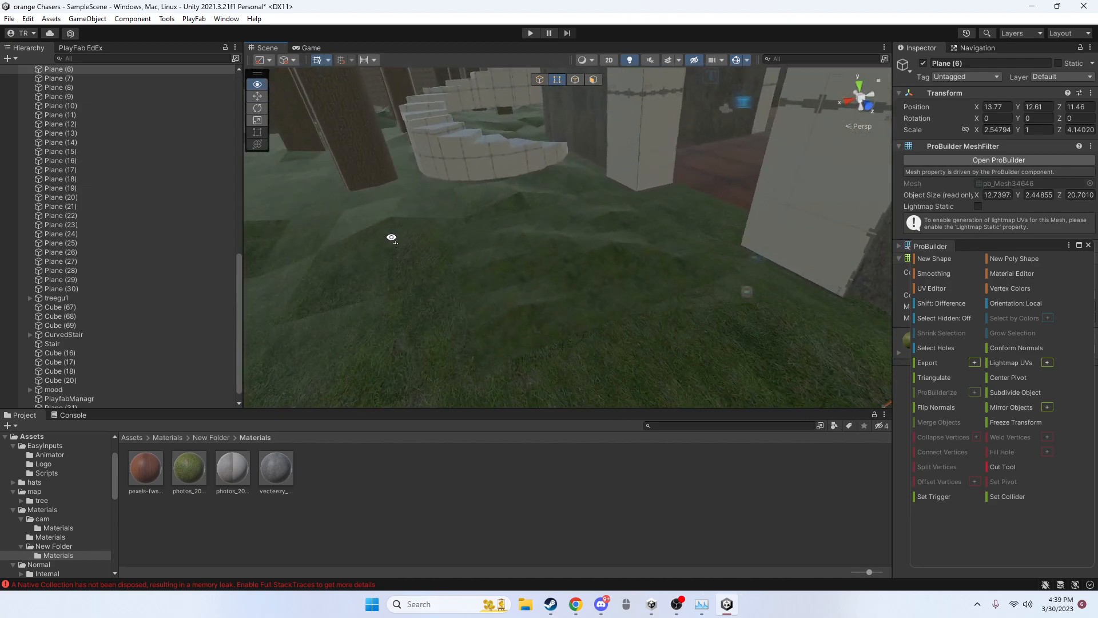
Step: Look over the doorway and forest walls and inspect the gray rough wall and natural stone materials
click(569, 263)
right_drag(697, 221, 889, 160)
right_drag(666, 181, 631, 317)
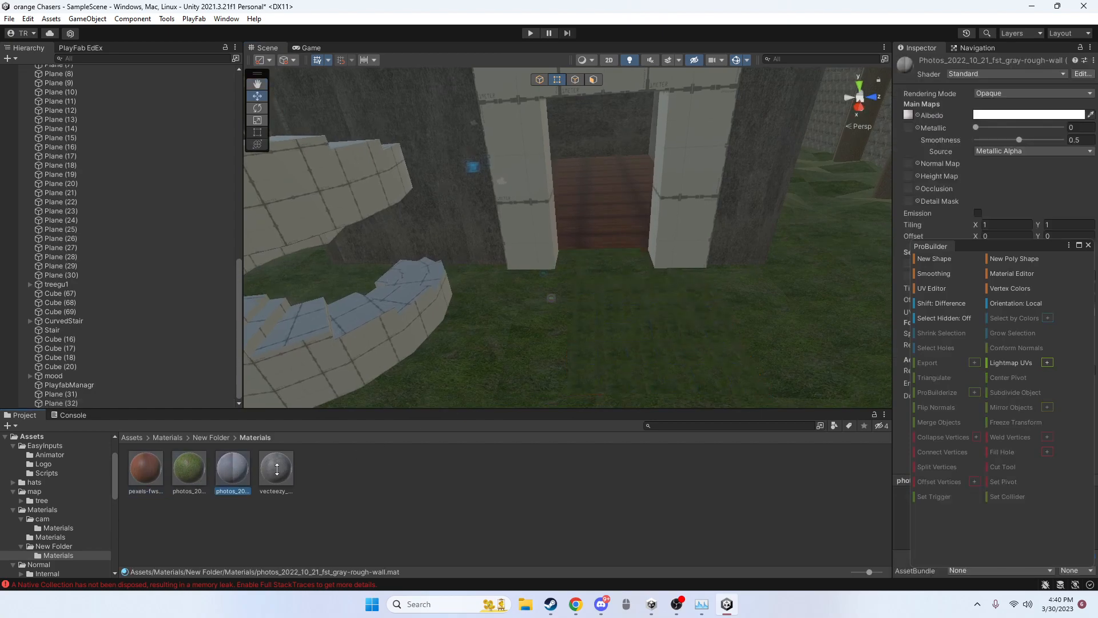
right_drag(416, 372, 346, 191)
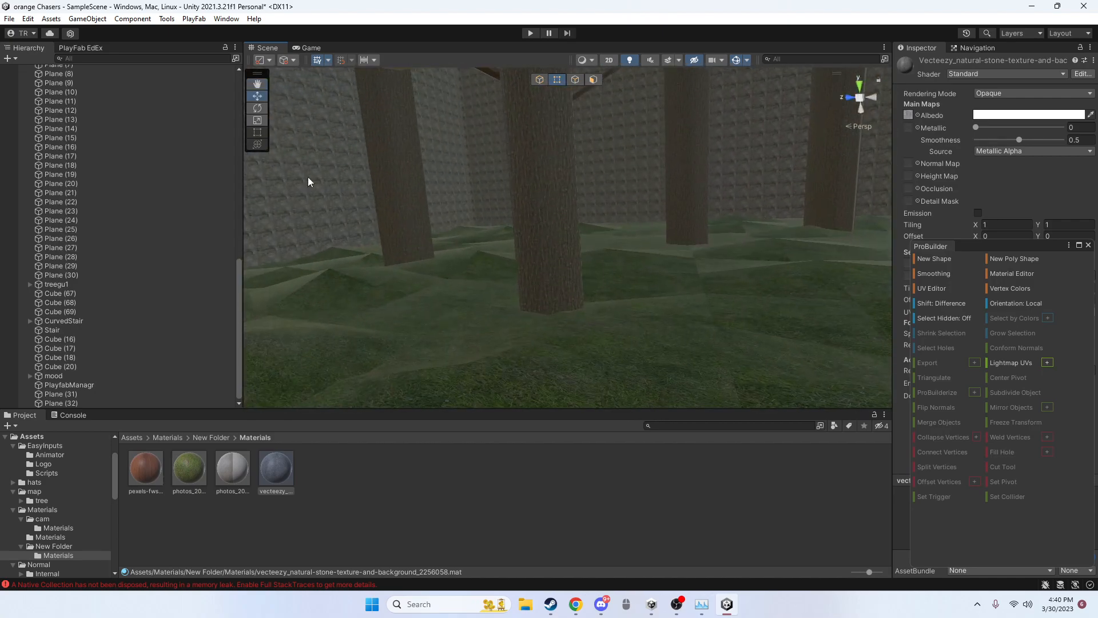
Step: Select the small grass plane, Plane (32), on the ground and delete it
click(11, 61)
right_drag(503, 235, 612, 342)
click(601, 279)
right_drag(602, 279, 774, 274)
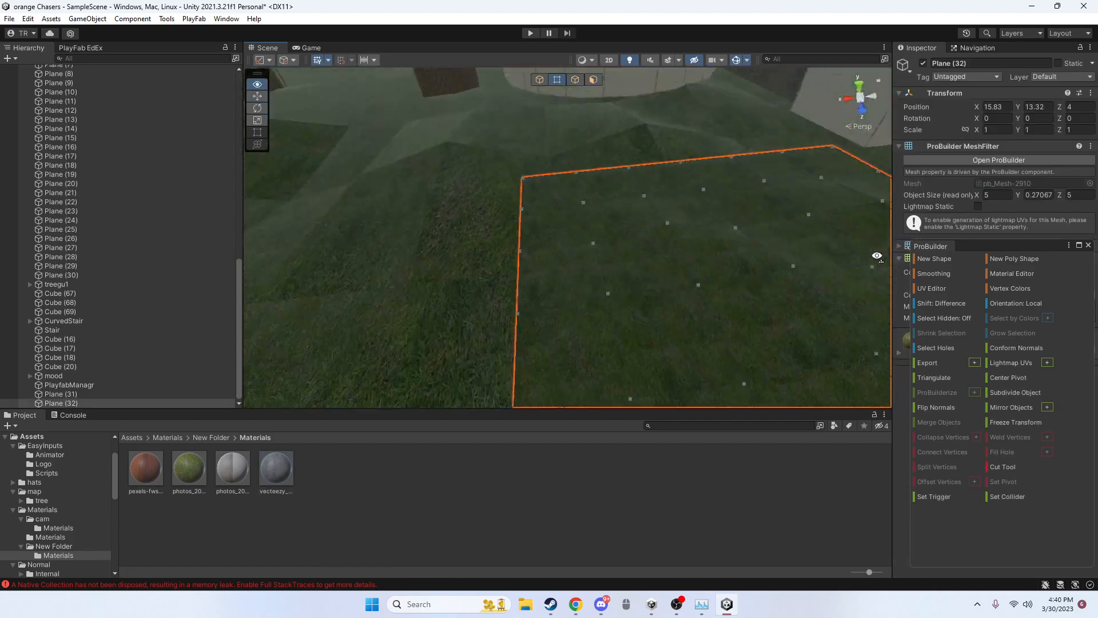
right_click(58, 404)
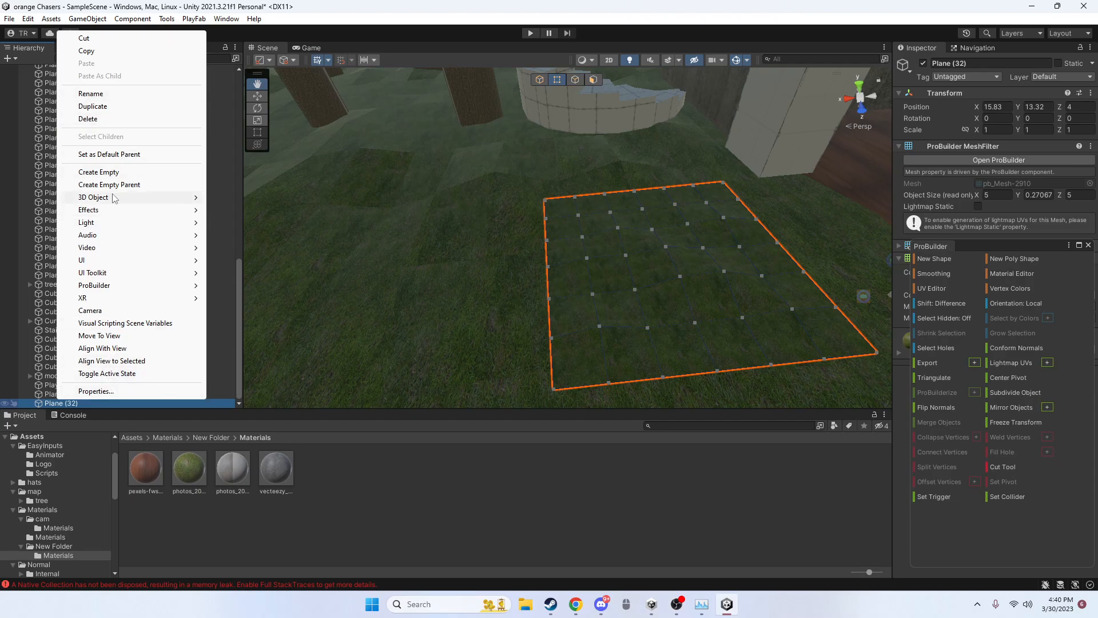
click(92, 122)
Step: Select the tiled plane above the wooden floor, Plane (31), and delete it
right_drag(372, 191, 196, 231)
key(w)
right_drag(128, 220, 135, 219)
key(w)
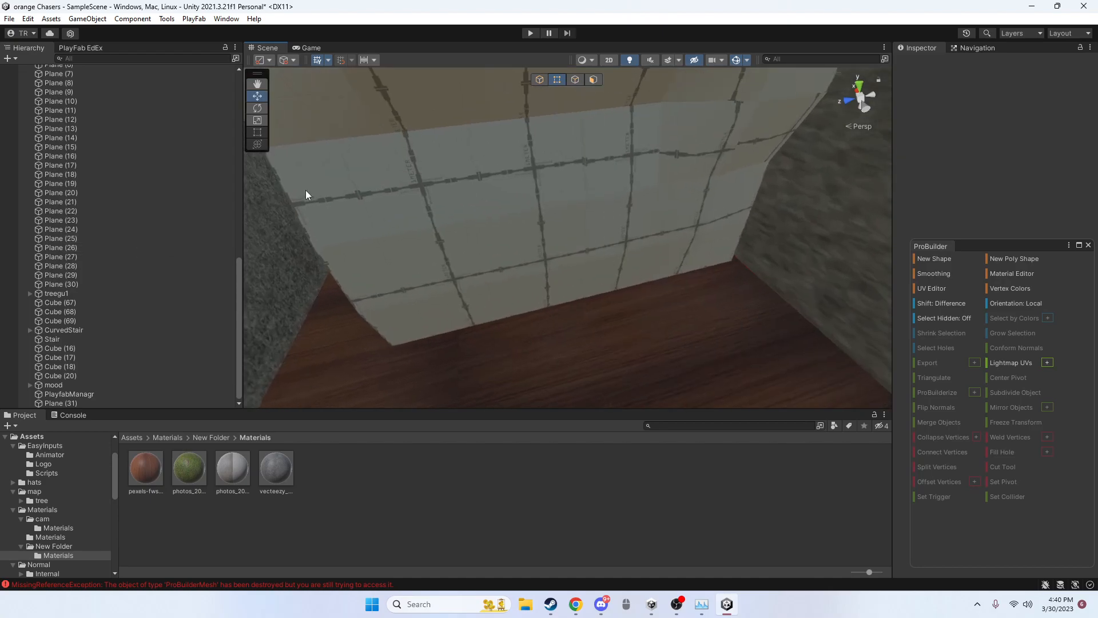
click(355, 259)
right_click(57, 405)
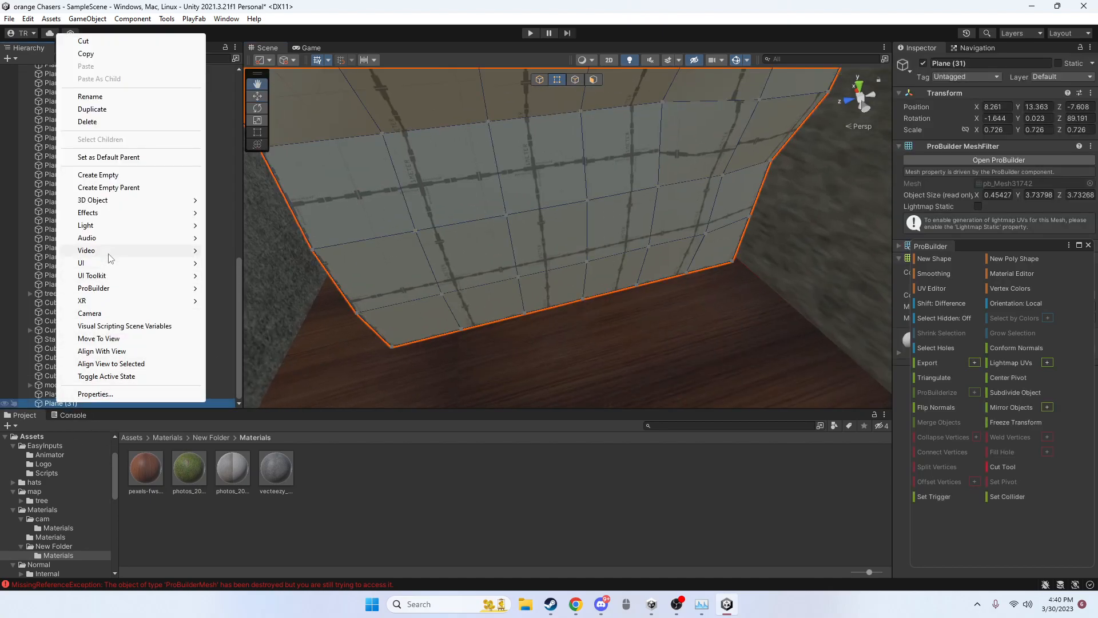
click(87, 122)
Step: Add a standard 3D cube to the scene and bring it into view beside the stairs
right_drag(370, 194, 300, 121)
click(8, 58)
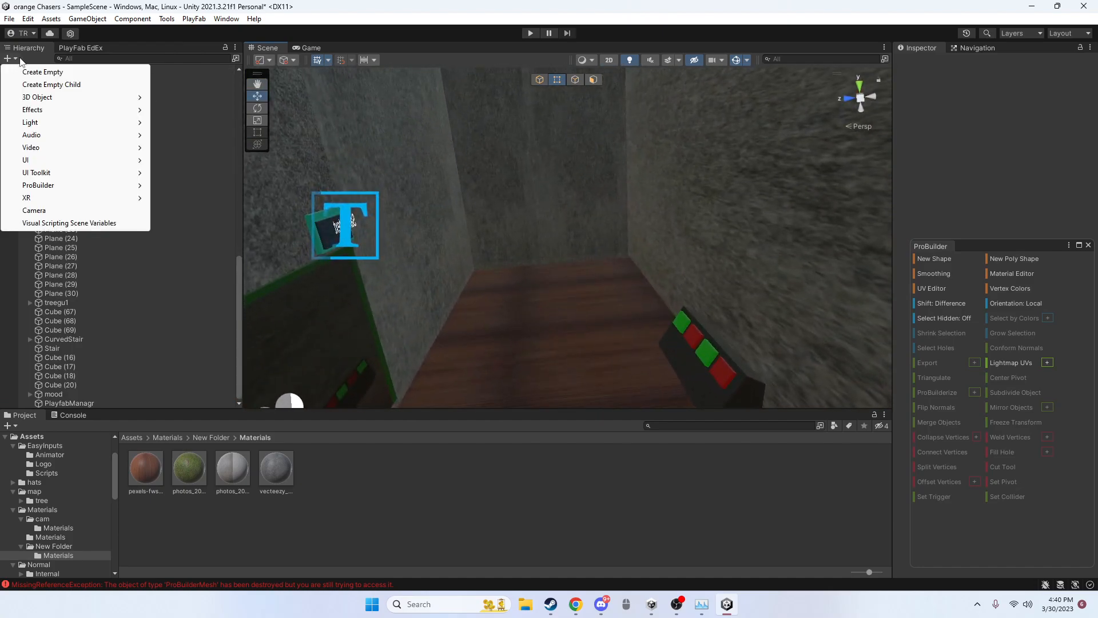
mouse_move(122, 105)
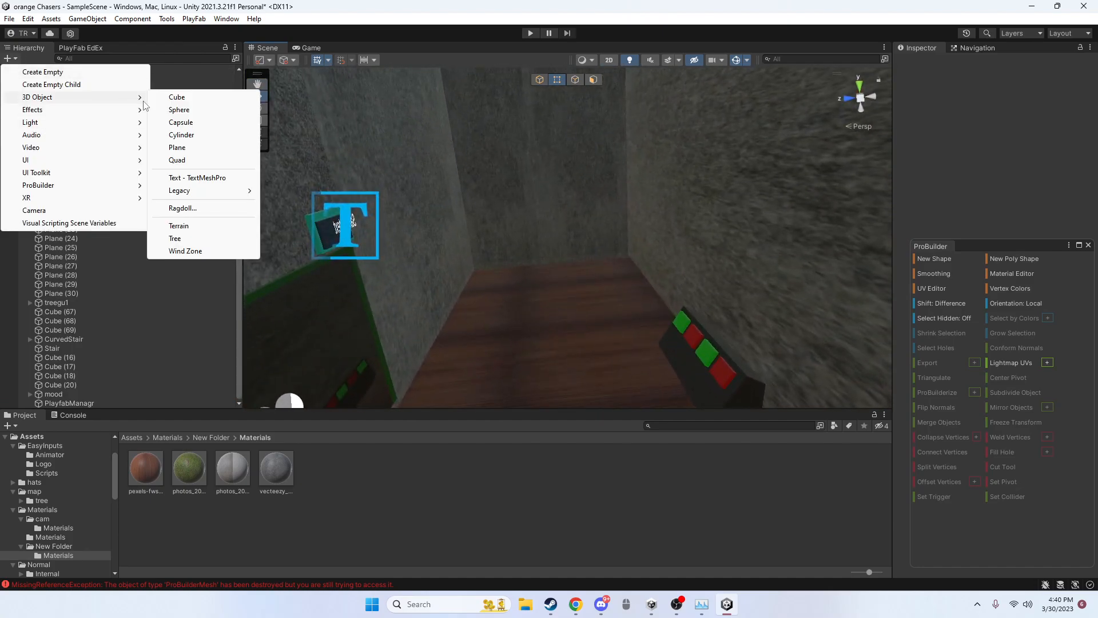
click(190, 99)
right_drag(653, 176, 581, 281)
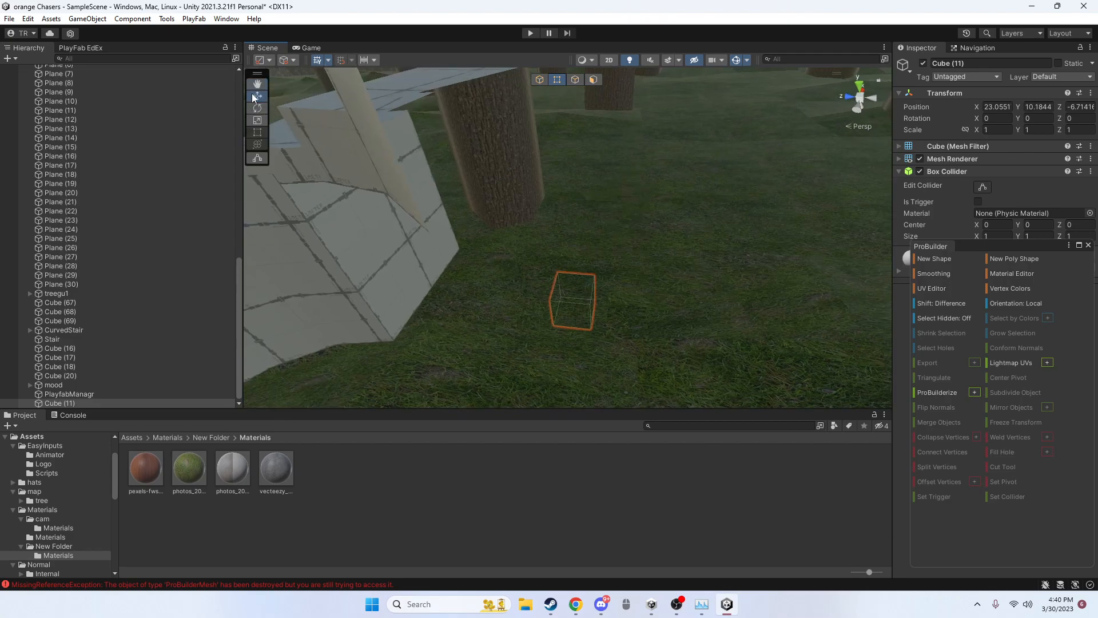
Step: Switch to object selection and move the cube onto the grass near the tree, at about X 23.06, Y 13.59, Z -9.96
click(588, 287)
click(543, 78)
right_drag(577, 332, 606, 277)
click(525, 285)
click(600, 261)
drag(585, 389, 541, 128)
right_drag(541, 128, 535, 258)
drag(516, 244, 582, 358)
right_drag(583, 358, 503, 333)
Step: Apply the pexels-fwstudio-172276 wood material to the cube and scale it to about 4.22 on X and 3.86 on Z
click(138, 465)
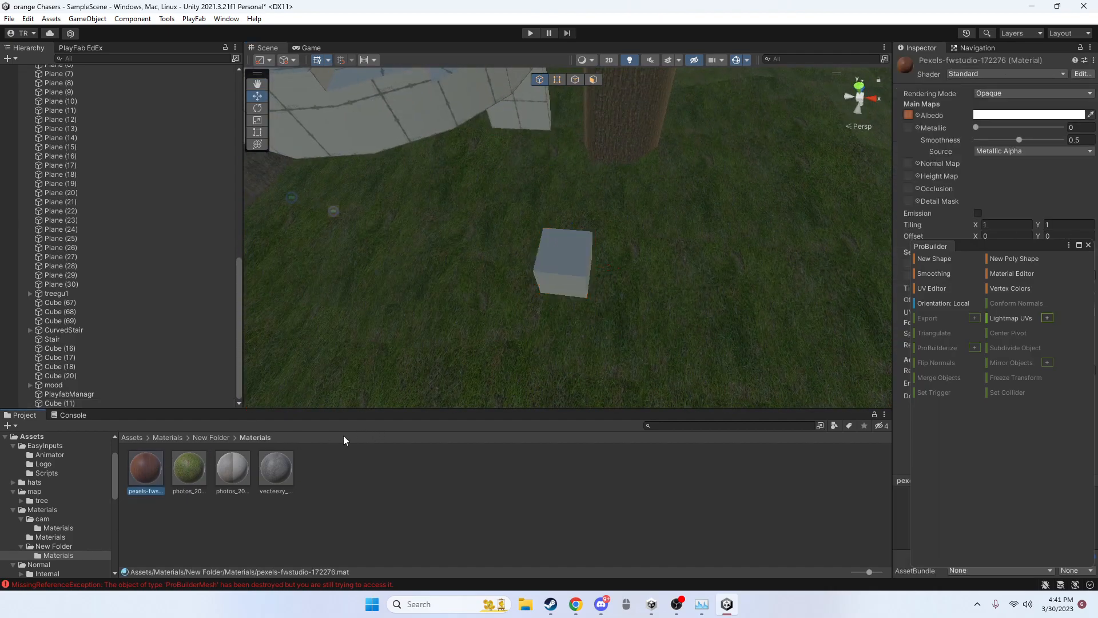
drag(427, 390, 557, 266)
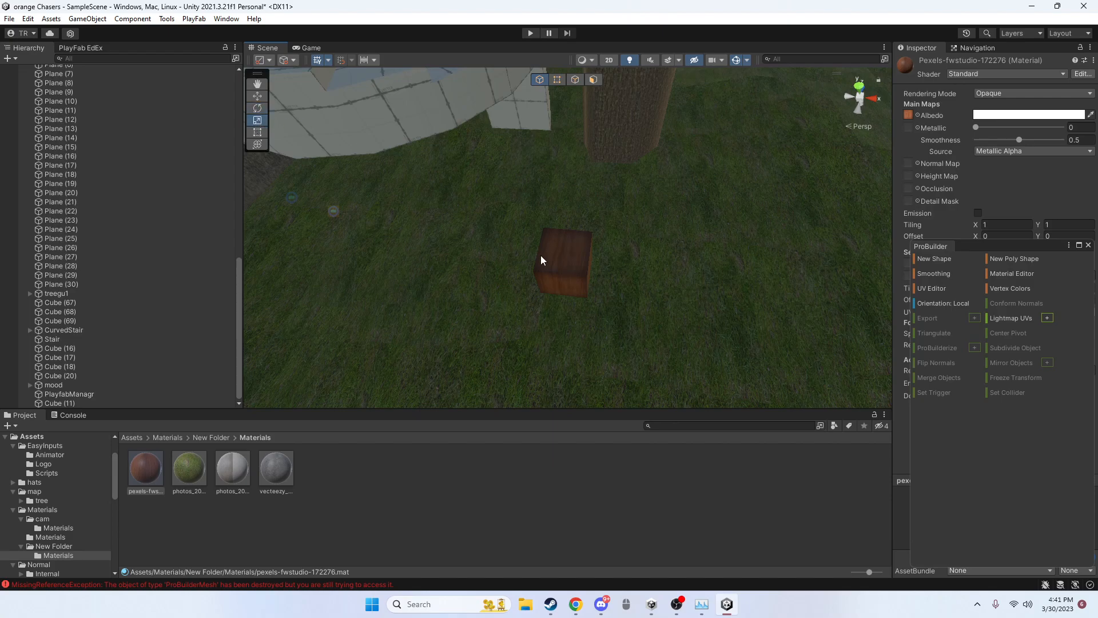
click(583, 269)
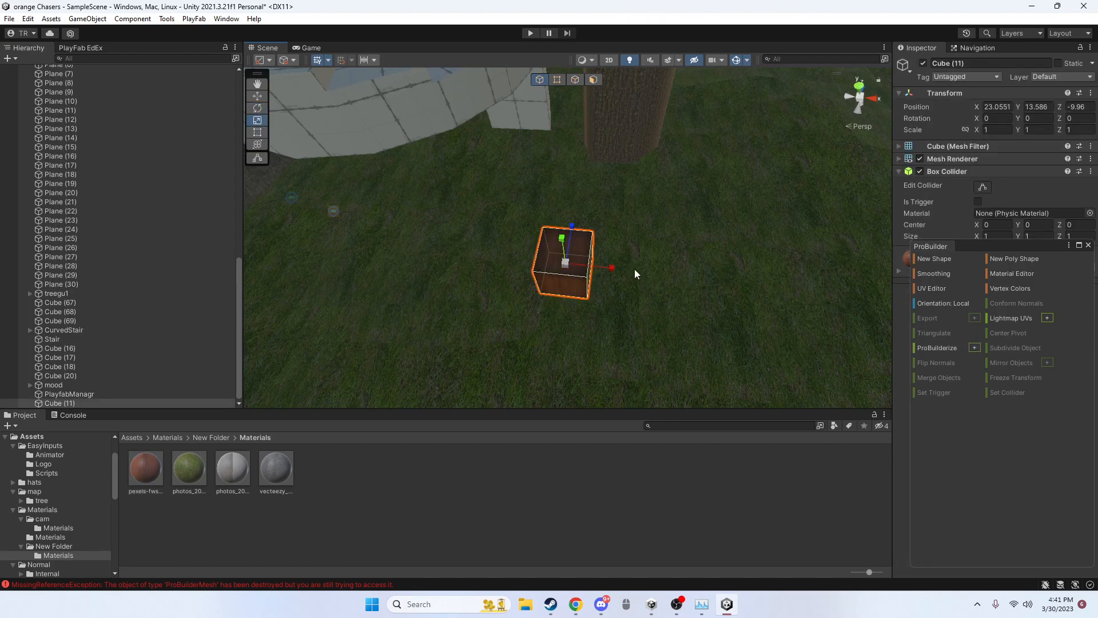
drag(612, 267, 389, 178)
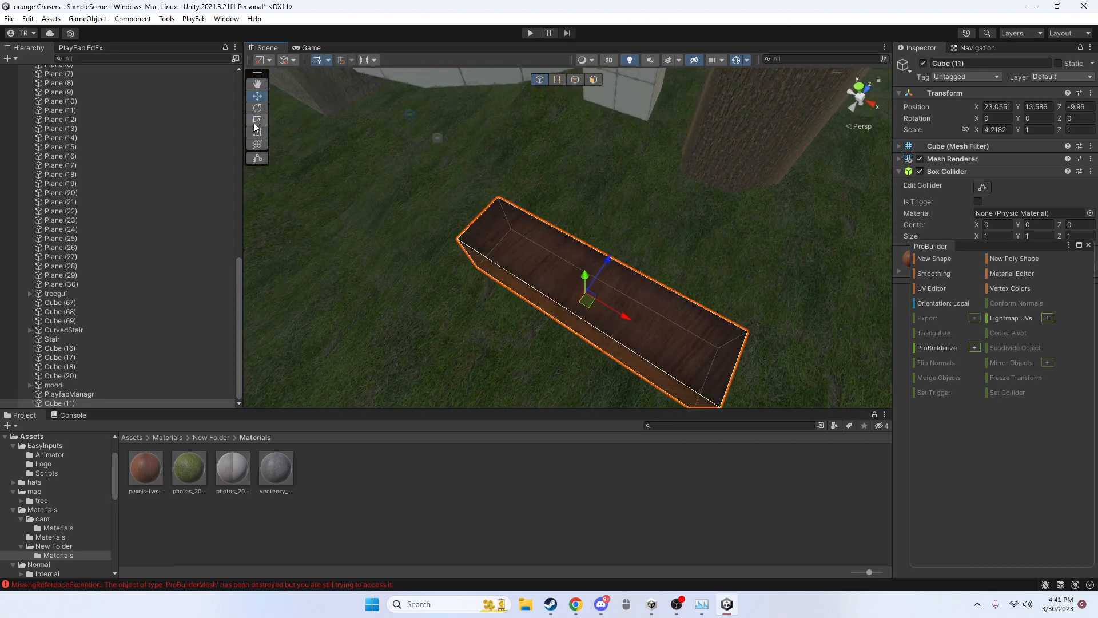
drag(607, 266, 639, 314)
key(w)
right_drag(639, 315, 720, 254)
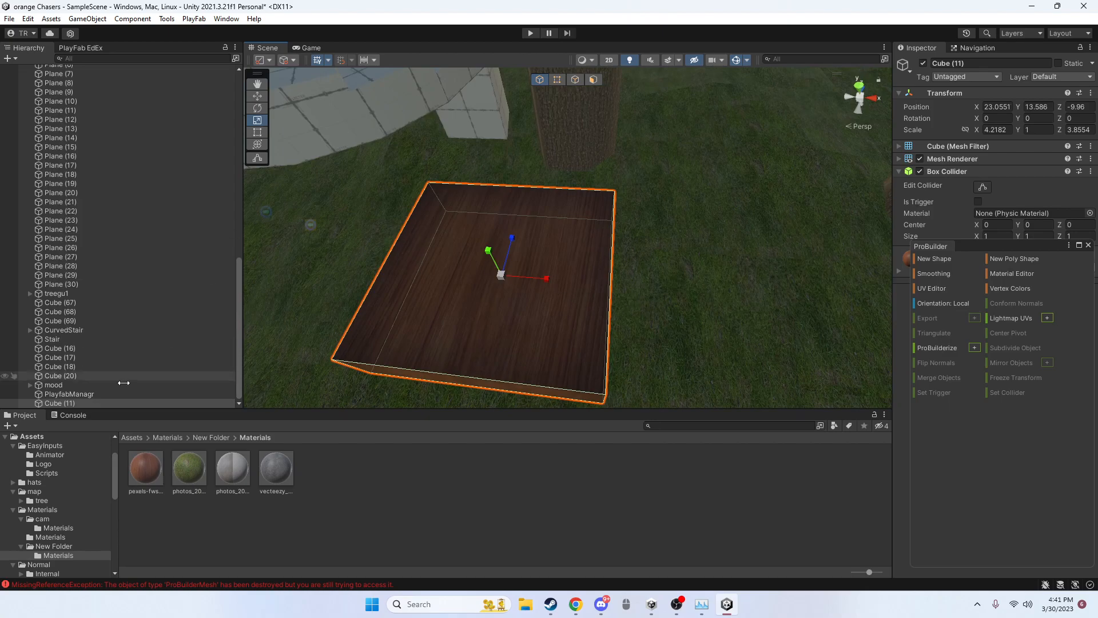
Step: Delete the wood-textured cube from the scene
right_click(94, 403)
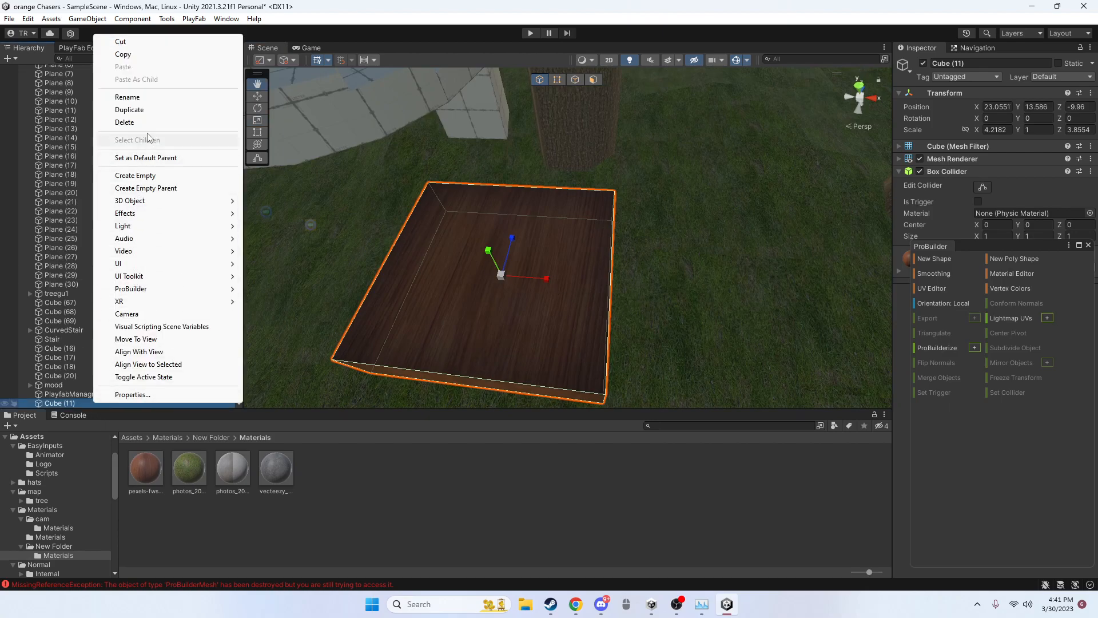
click(128, 122)
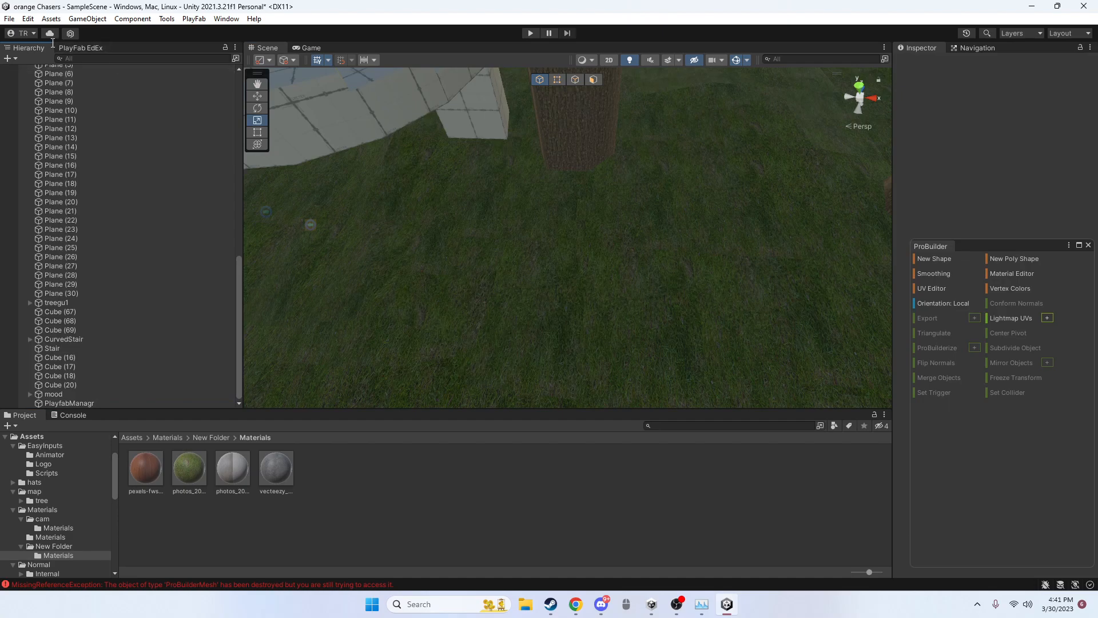
Step: Add a ProBuilder cube named w and move it onto the grass, at about X 23.26, Y 12.84, Z -12.91
click(10, 59)
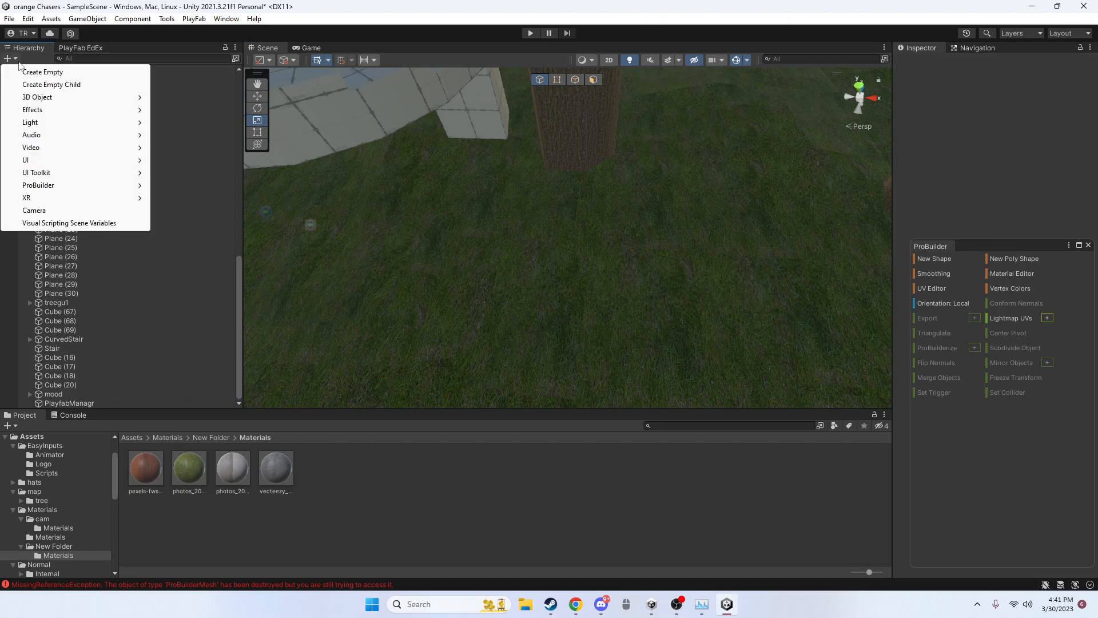
mouse_move(60, 188)
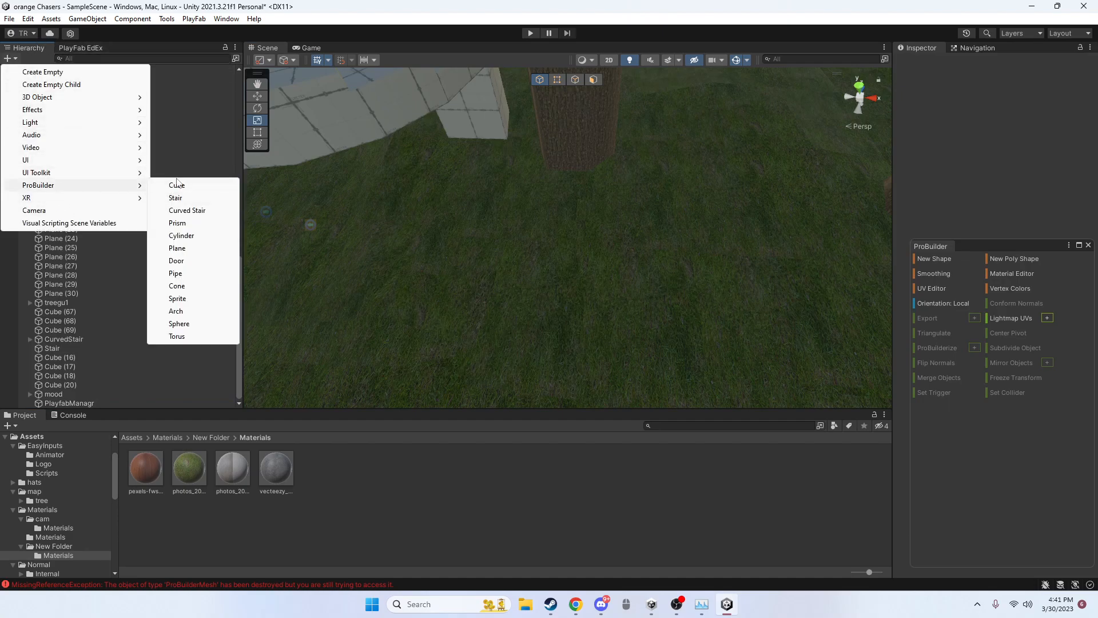
right_drag(525, 285, 269, 223)
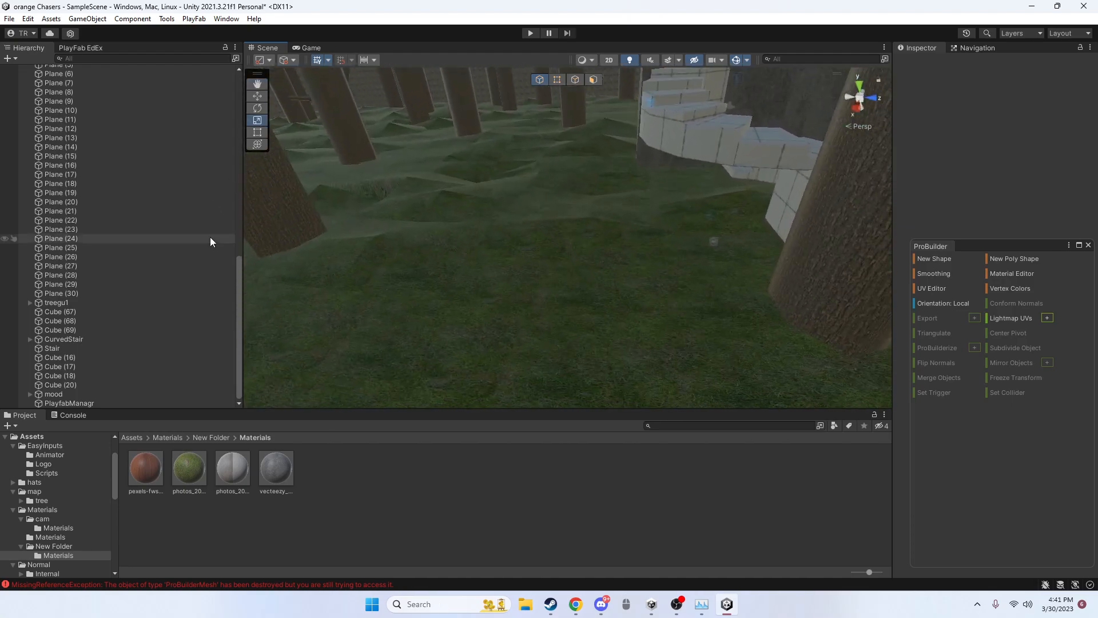
click(9, 59)
mouse_move(71, 189)
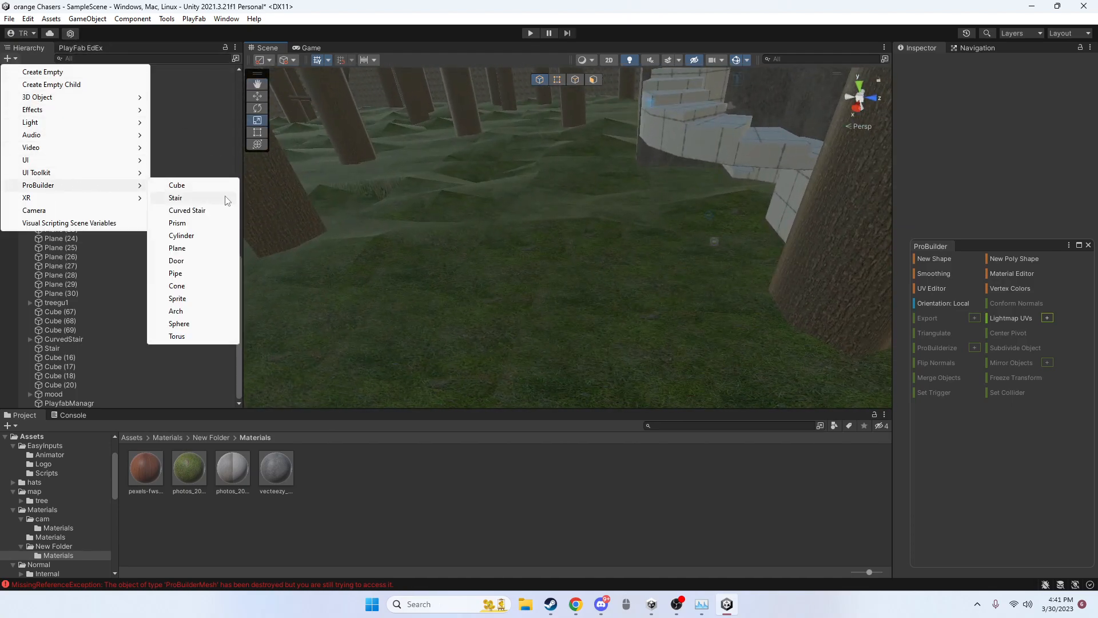
click(195, 191)
text(w)
right_drag(574, 242, 369, 133)
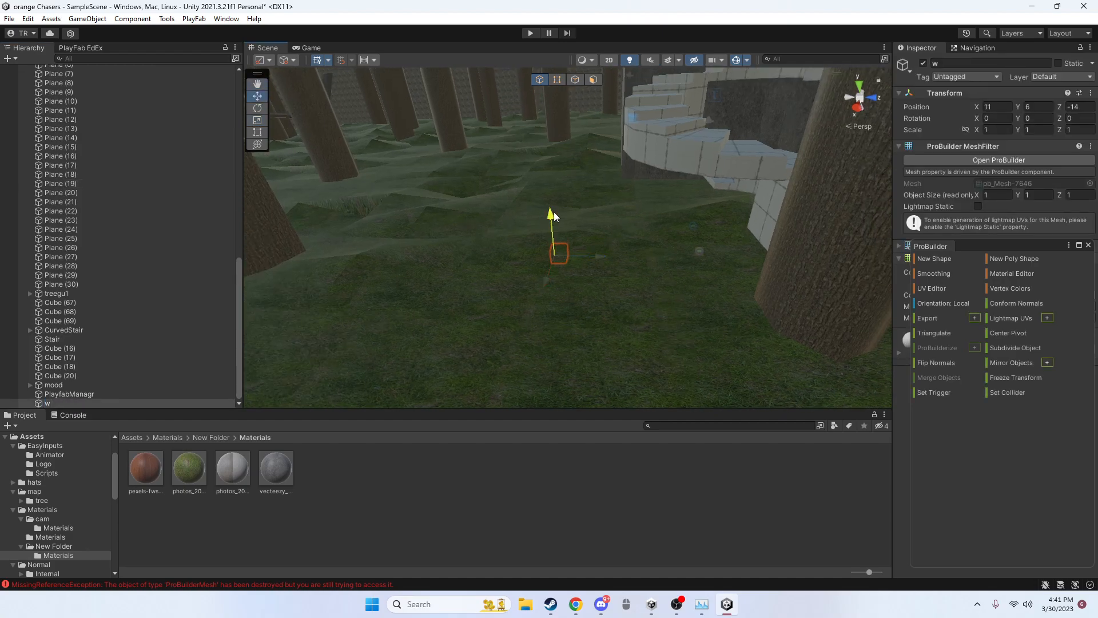
drag(534, 183, 532, 289)
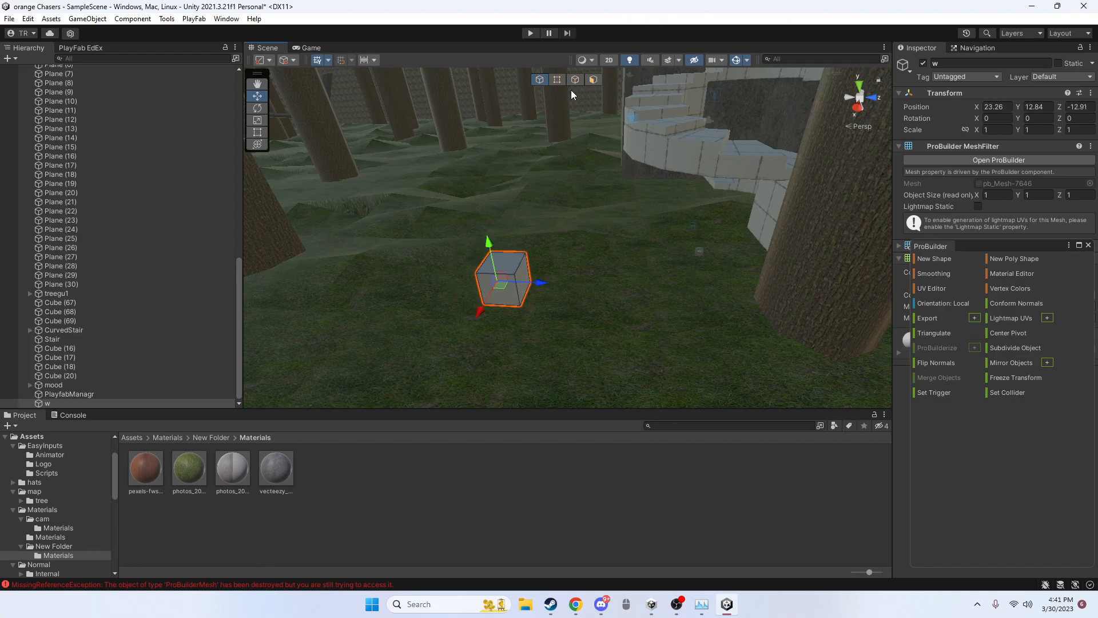
Step: Switch to face selection and pull the cube's side face along Z until the block is about 4.53 long
click(595, 79)
click(522, 281)
drag(592, 282, 713, 284)
right_drag(646, 244, 625, 247)
key(w)
key(s)
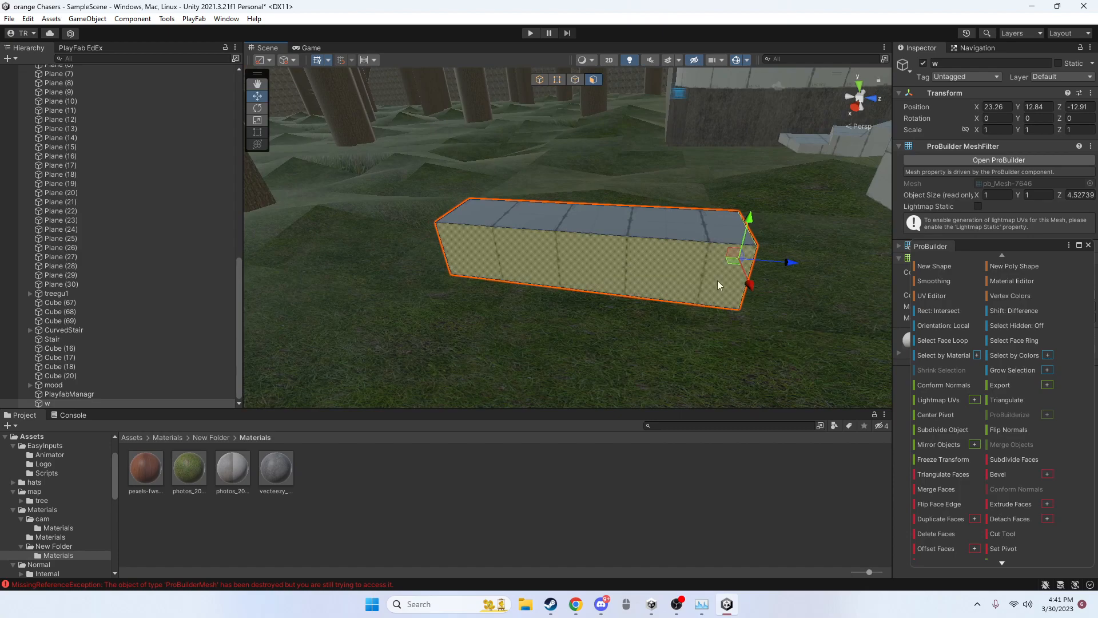
Step: Return to object selection and apply the pexels-fws wood material to the whole block
drag(144, 483, 529, 238)
click(539, 80)
drag(180, 451, 584, 249)
right_drag(672, 302, 767, 217)
key(w)
key(s)
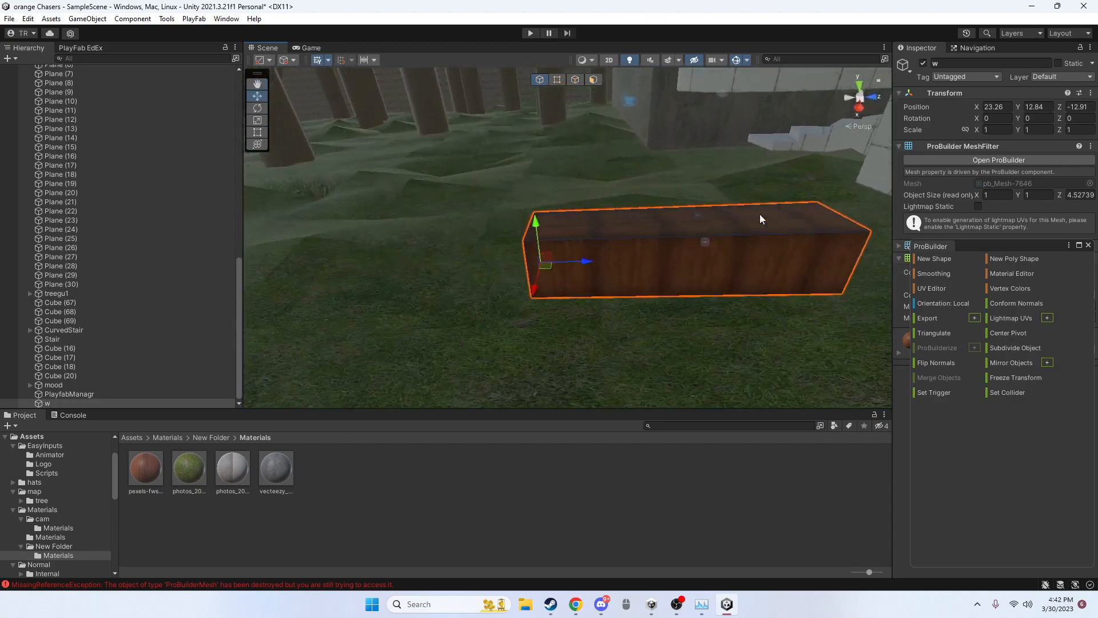
Step: Lower the block's top face to about 0.17 thickness and pull its front face outward to a width of about 2.59 on X
click(595, 79)
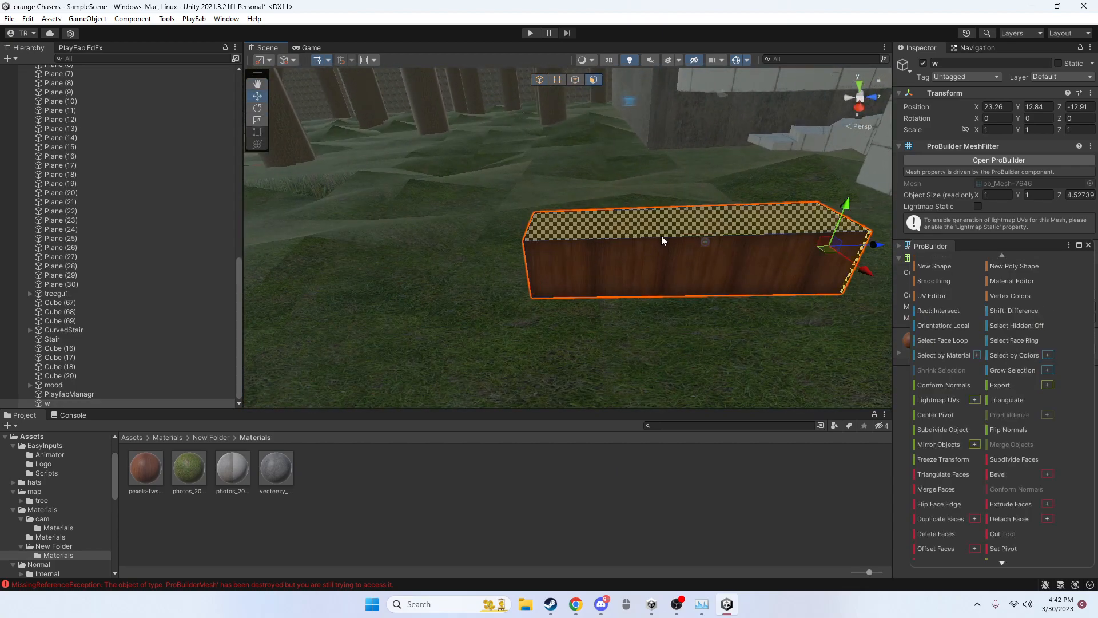
click(704, 221)
drag(685, 174, 670, 240)
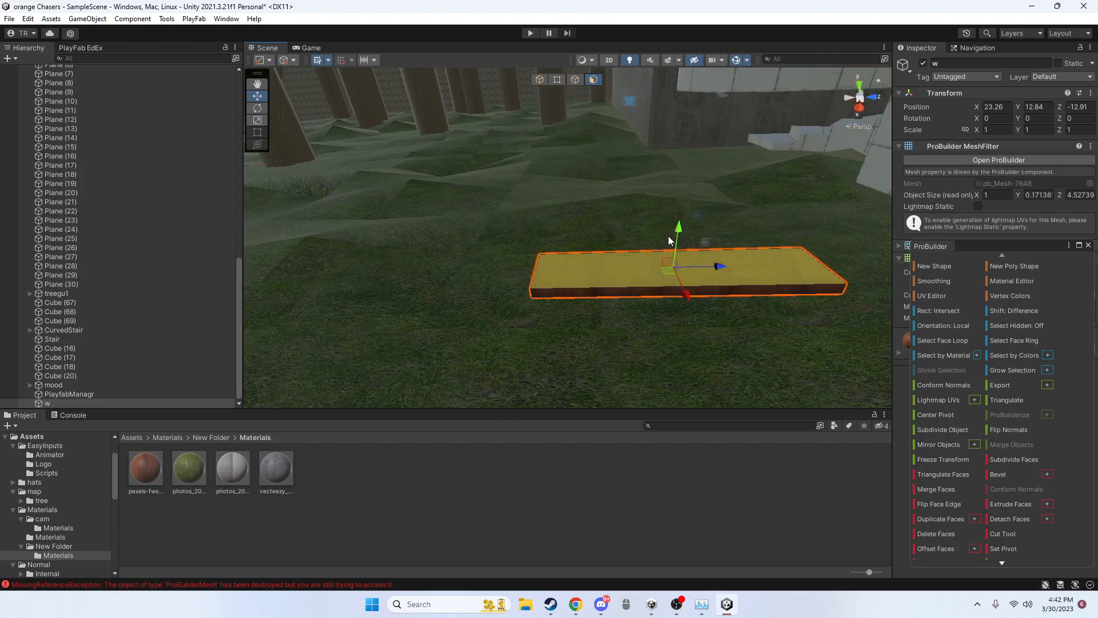
click(807, 292)
drag(693, 321, 645, 148)
drag(624, 198, 608, 389)
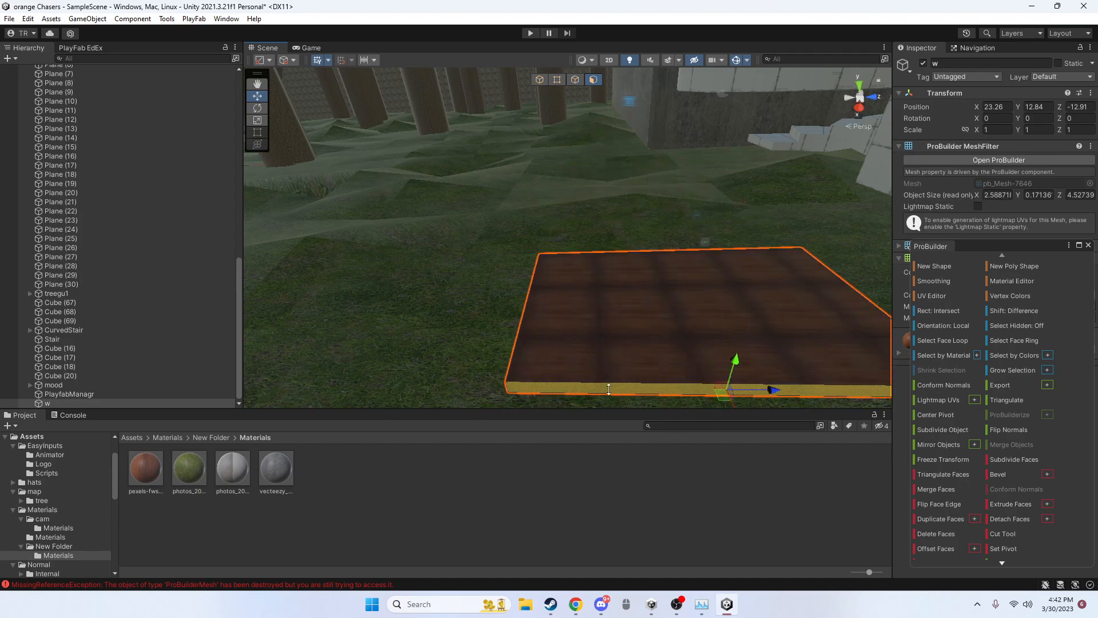
Step: Switch to object selection and scale the wooden slab to about 0.885 on Z
click(540, 79)
alt+drag(552, 103, 675, 303)
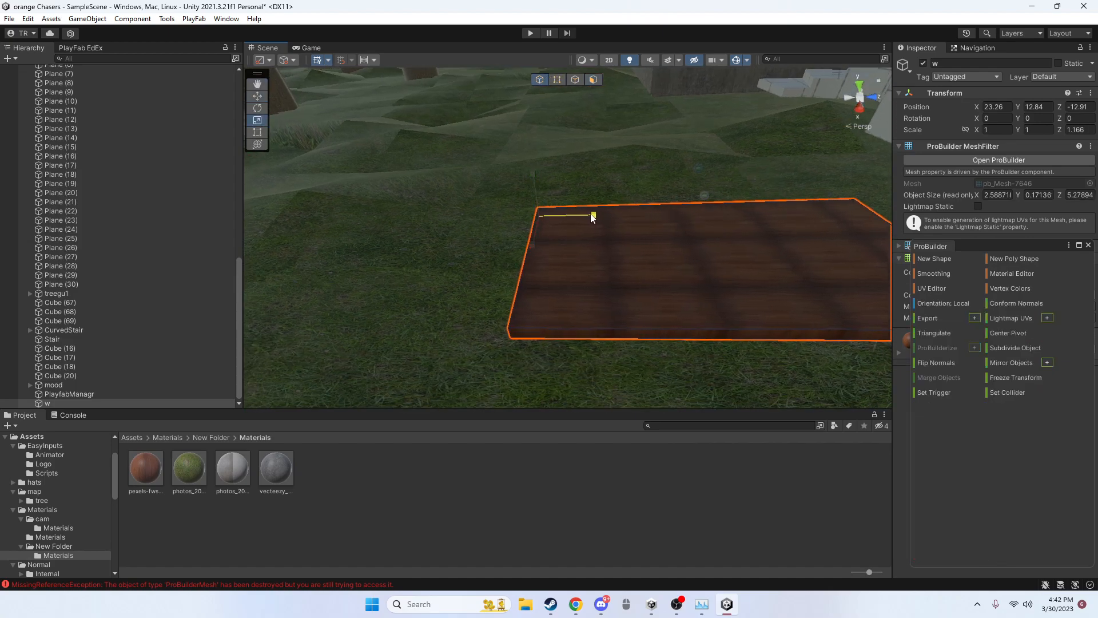
drag(590, 215, 577, 215)
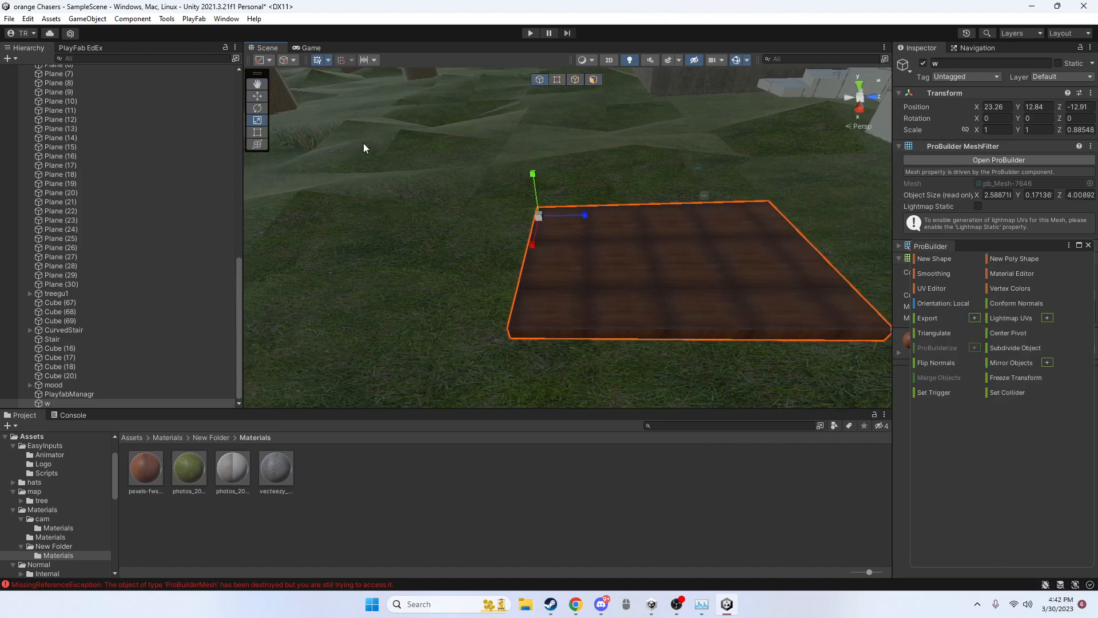
Step: Push the slab's top face down through its bottom in face mode to make an inverted, open box about 1.85 high
click(594, 79)
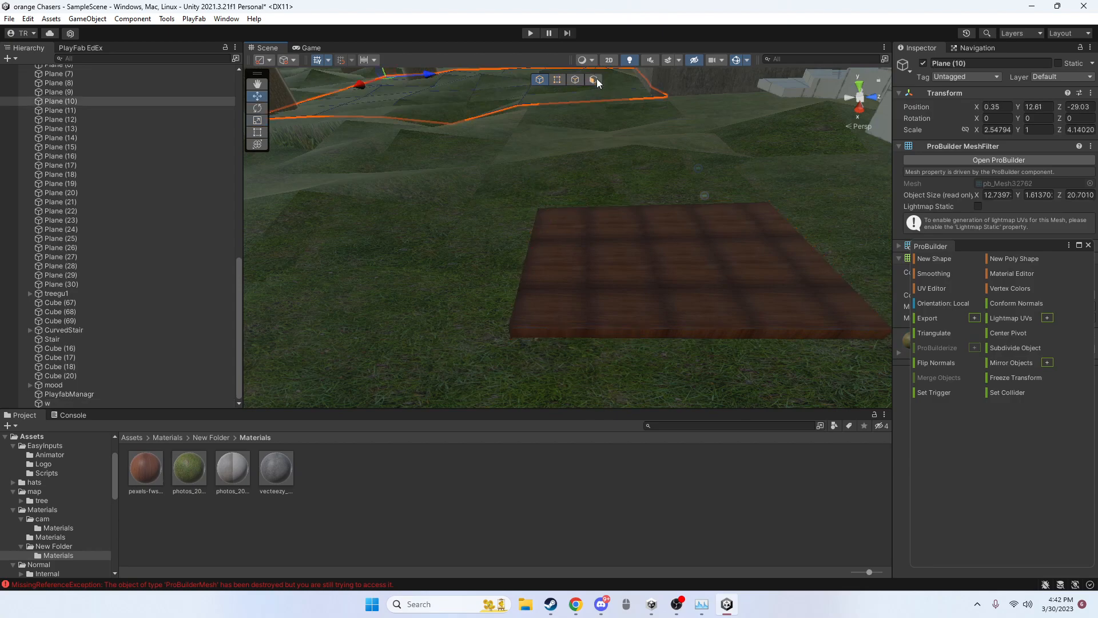
click(594, 80)
click(651, 286)
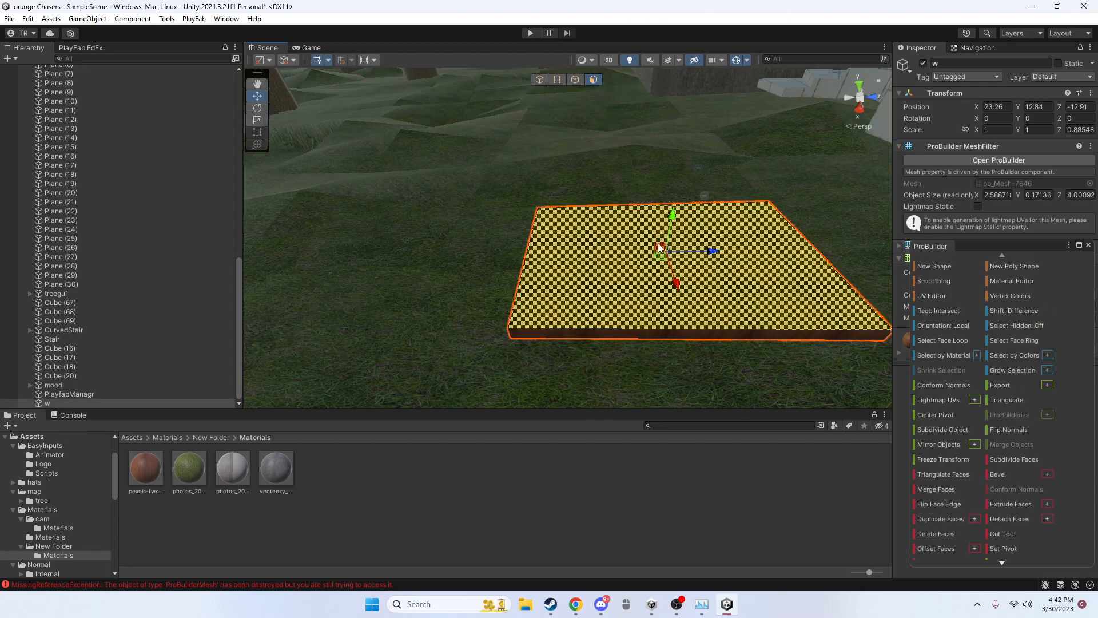
drag(664, 225, 660, 292)
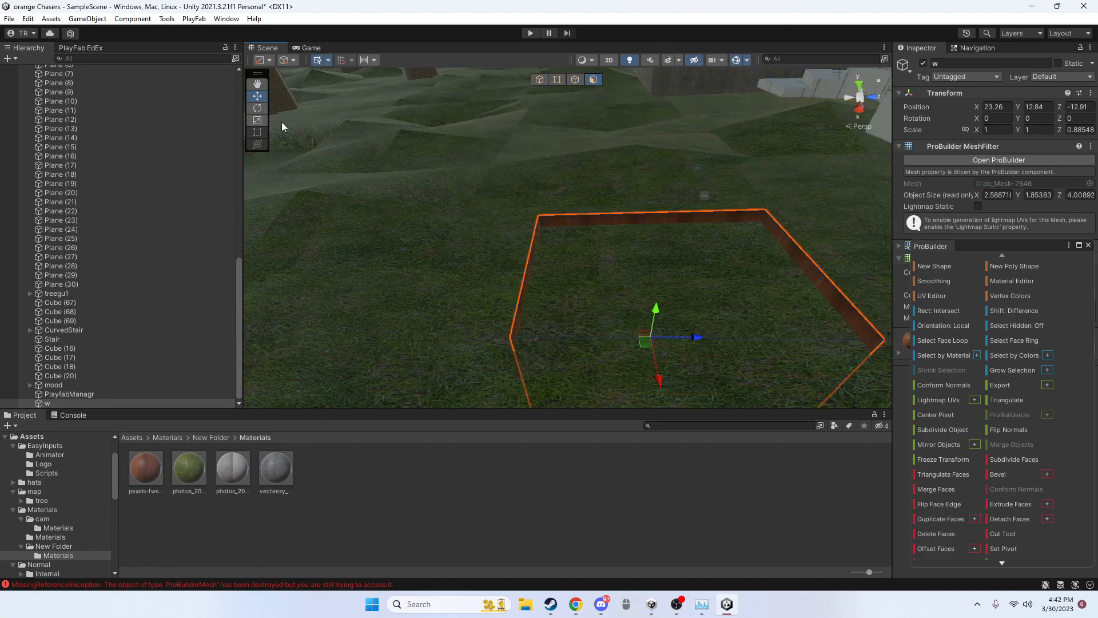
Step: Raise the open wooden box above the grass to about Y 14.8 as a whole object and inspect its inside
click(539, 81)
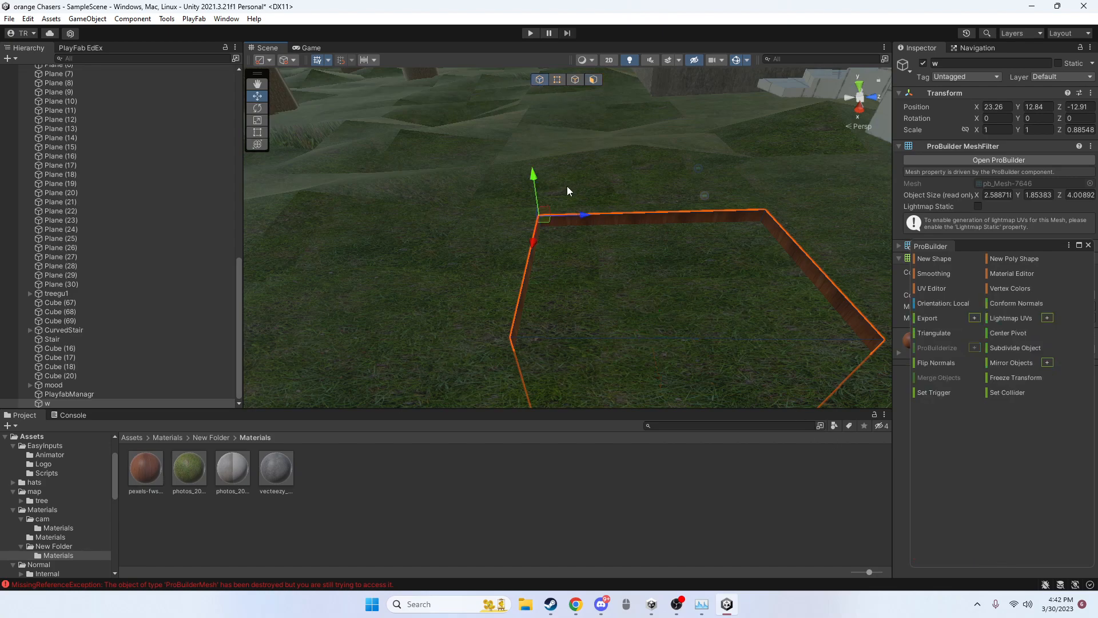
drag(532, 182, 564, 53)
right_drag(595, 212, 297, 246)
right_drag(722, 217, 223, 191)
right_drag(554, 289, 375, 129)
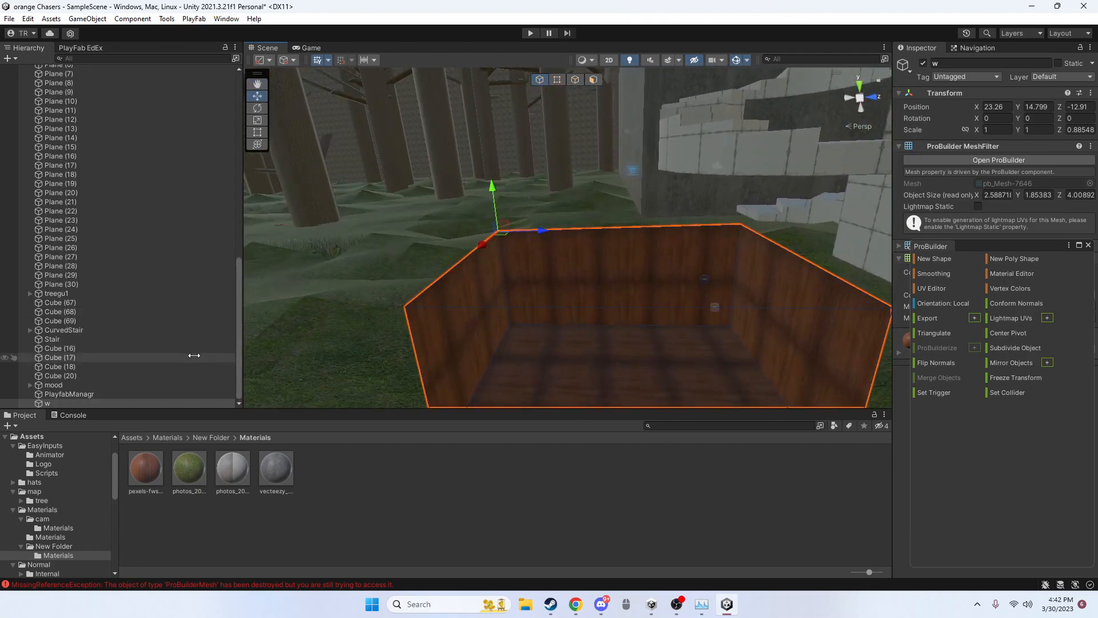
Step: Delete the wooden box object w from the scene and bring the building's wooden floor and doorway into view
right_click(82, 402)
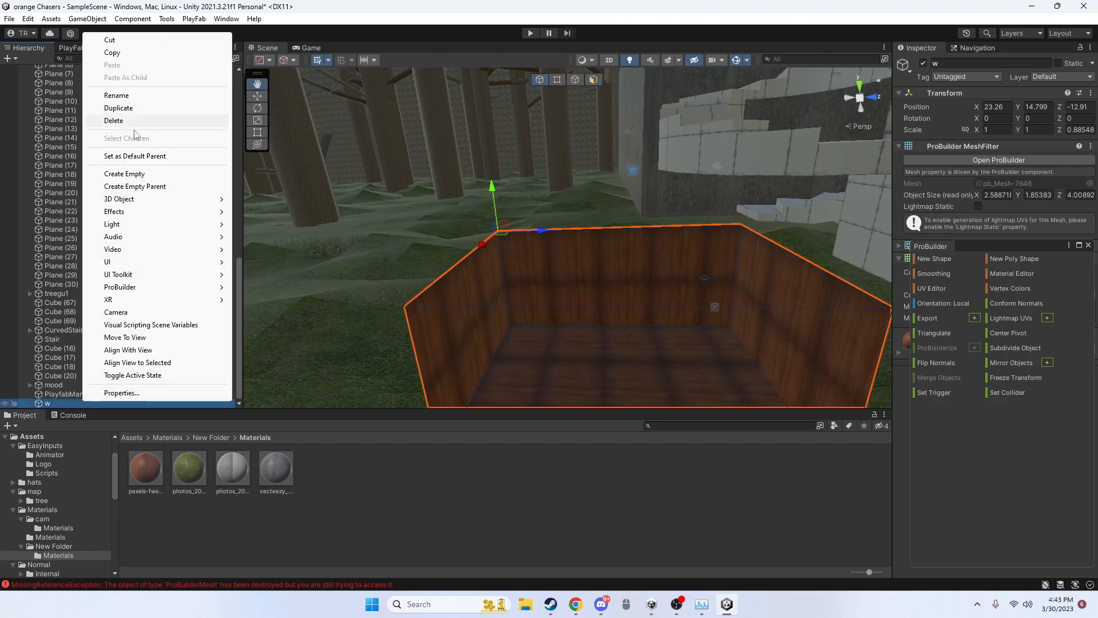
click(117, 121)
right_drag(360, 196, 475, 311)
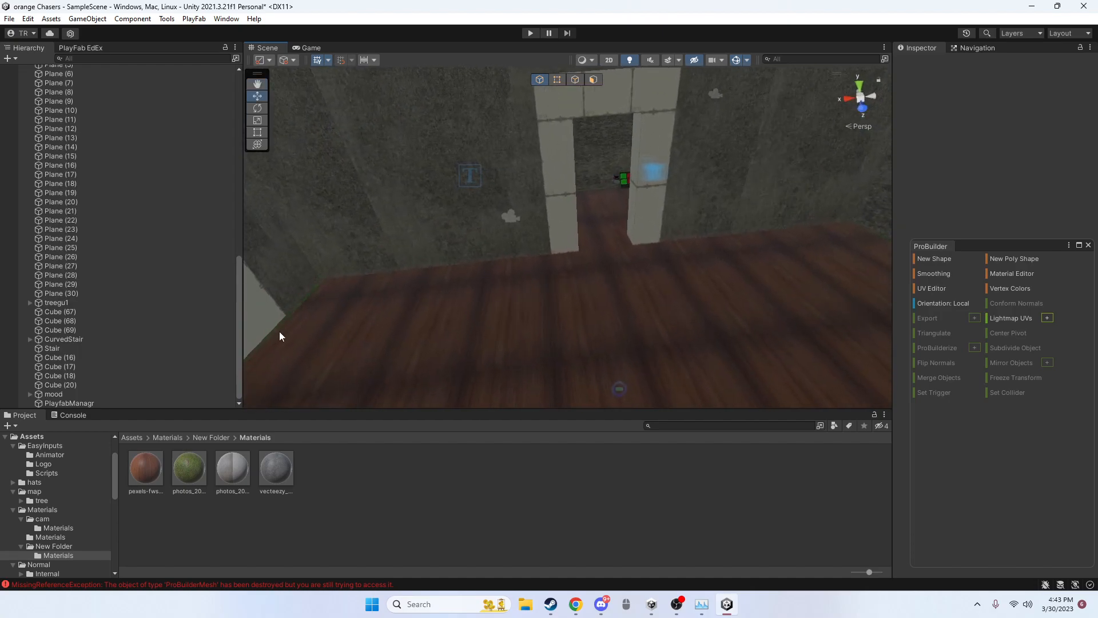